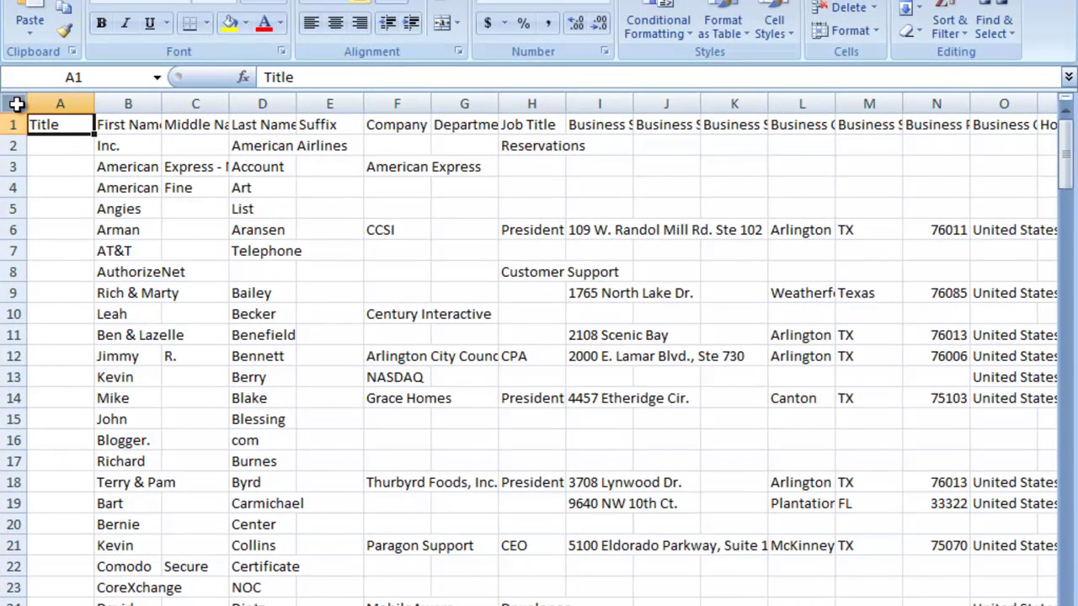
Step: Select the whole contacts sheet and AutoFit every column width so entries like Middle Name show in full
{"action": "left_click", "coordinate": [13, 103]}
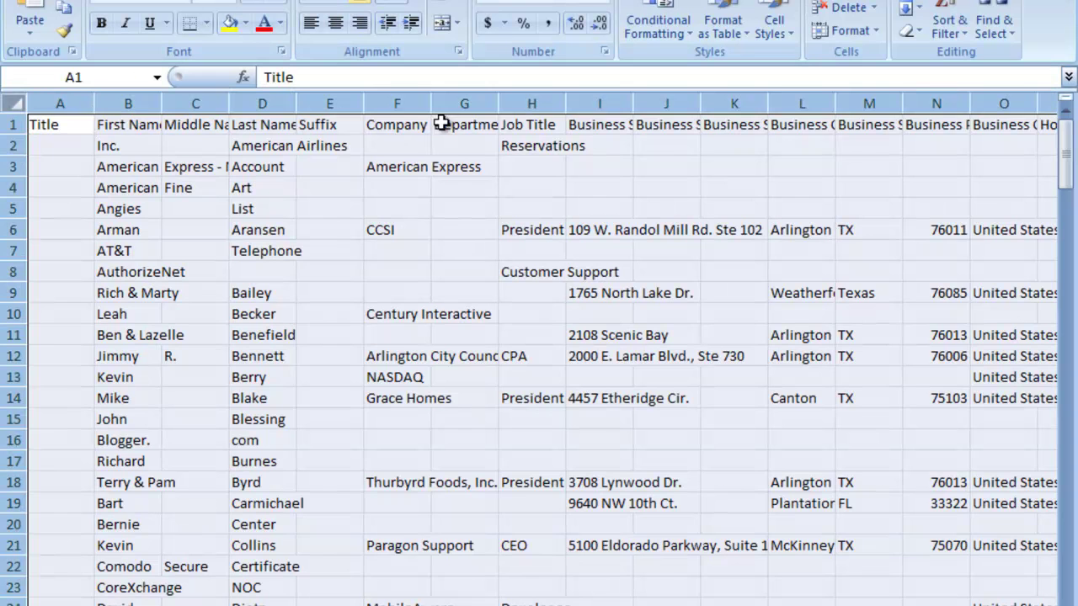
{"action": "left_click", "coordinate": [876, 32]}
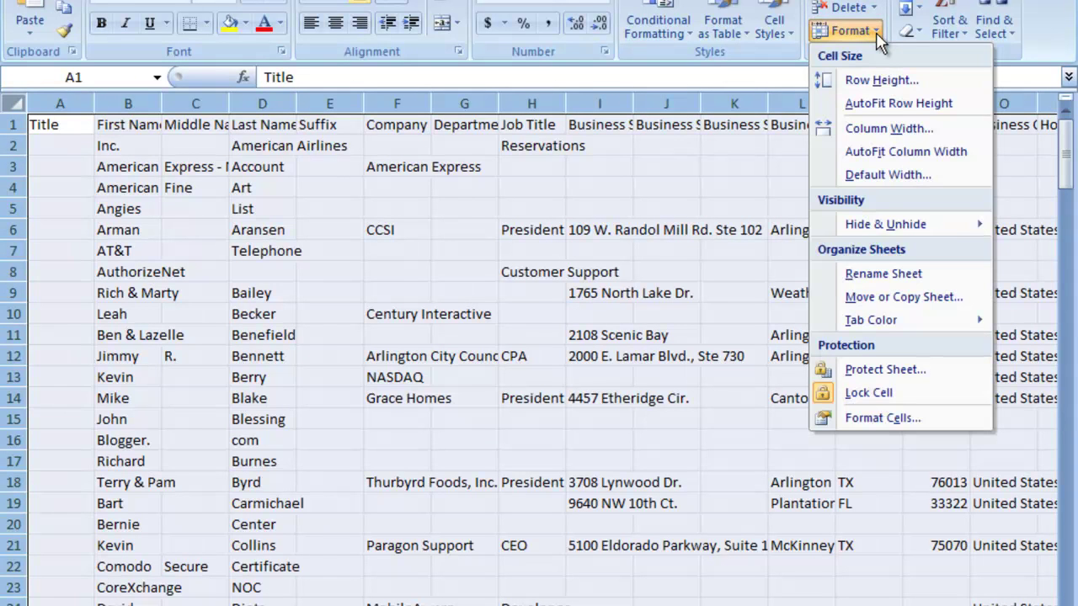
{"action": "left_click", "coordinate": [872, 153]}
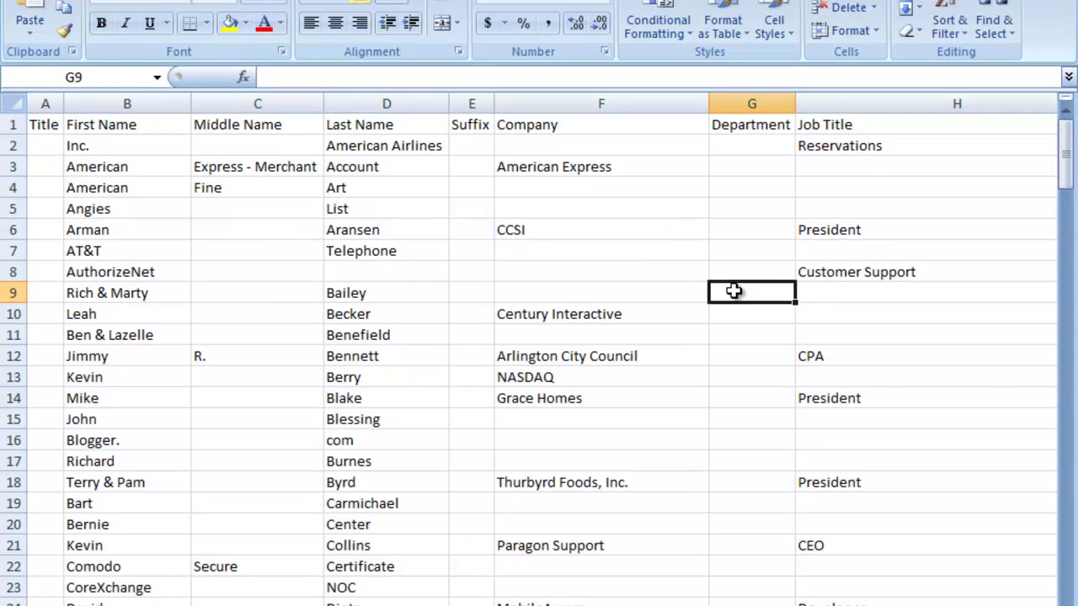
{"action": "left_click", "coordinate": [737, 293]}
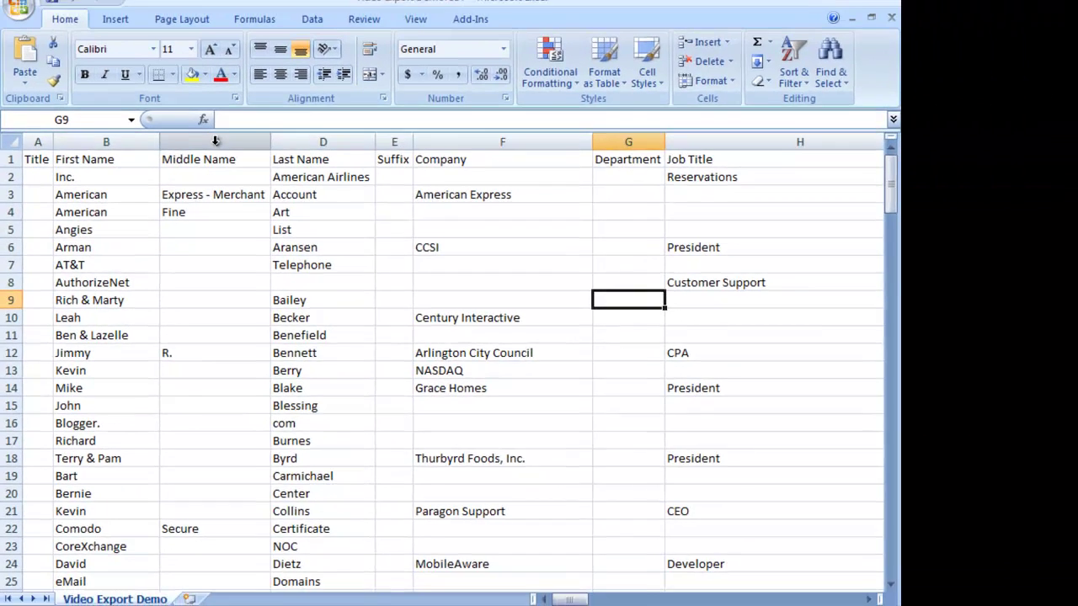
Step: Delete the Middle Name column
{"action": "left_click", "coordinate": [257, 103]}
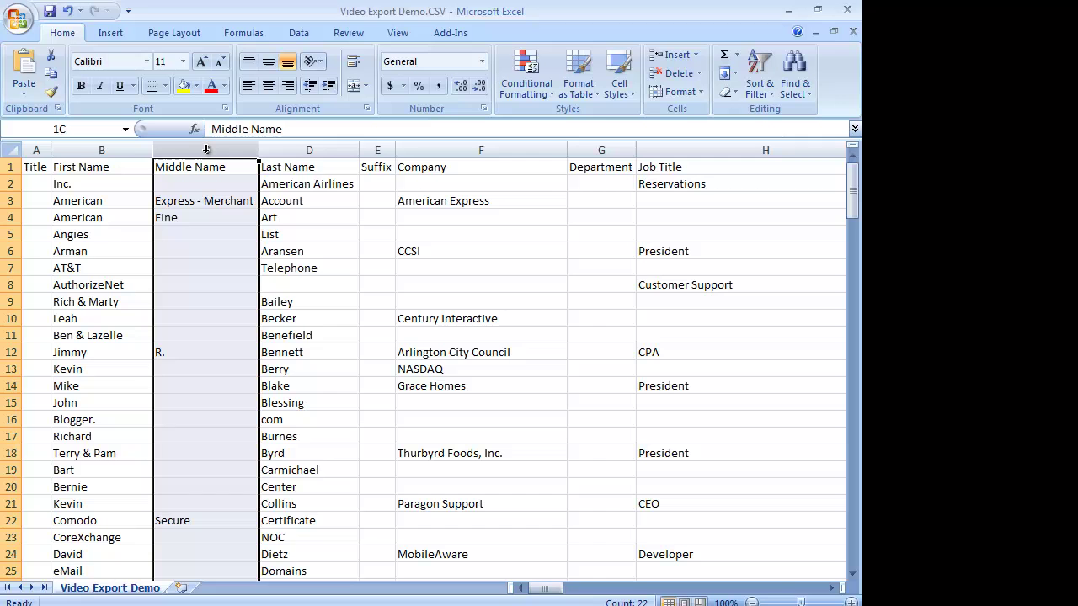
{"action": "right_click", "coordinate": [202, 149]}
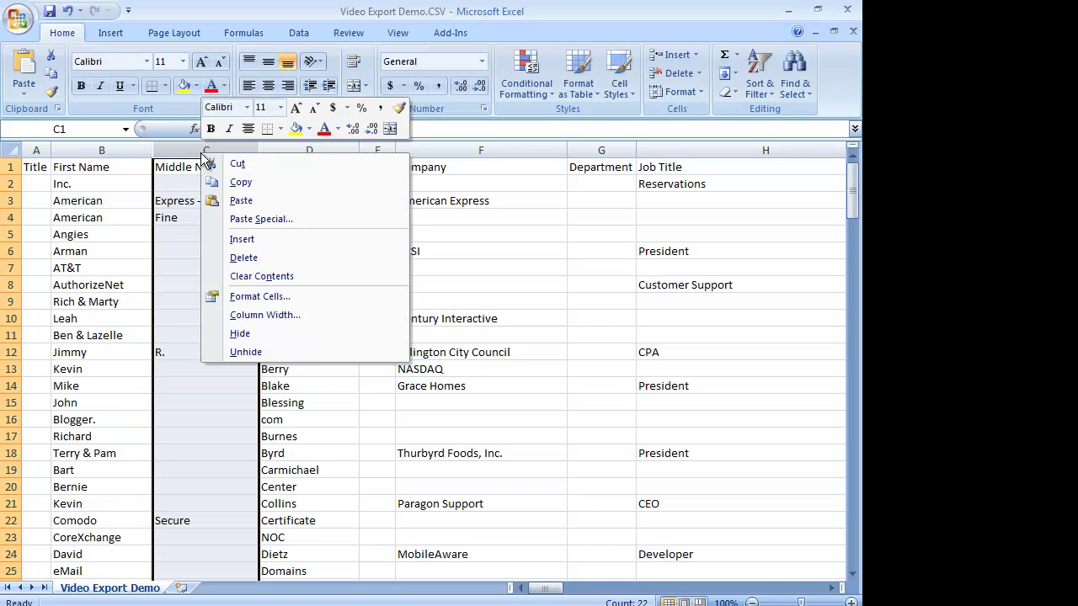
{"action": "left_click", "coordinate": [232, 252]}
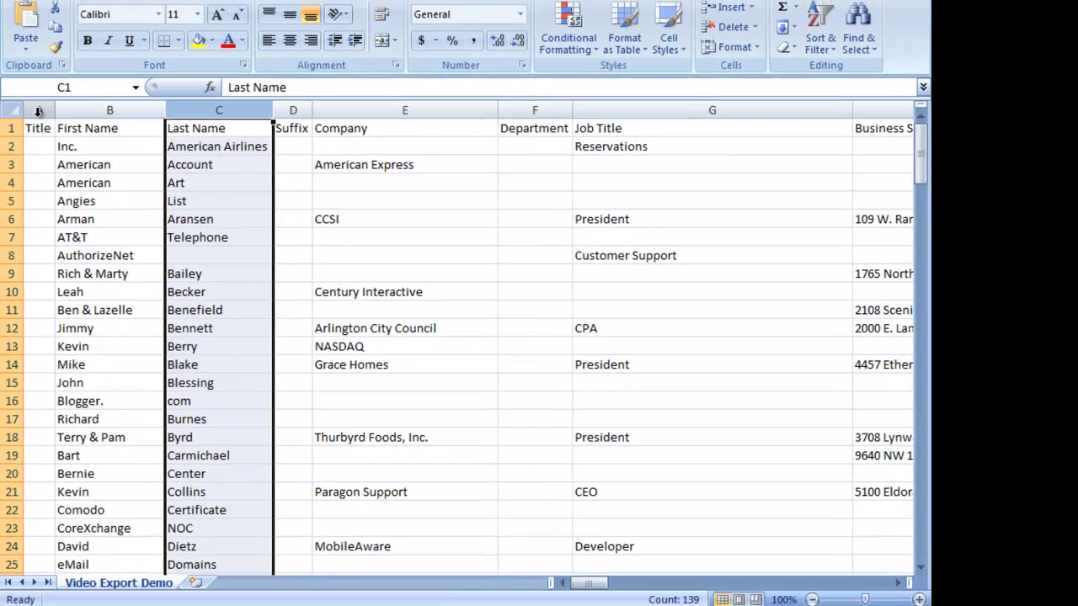
Step: Delete the Title, Suffix and Department columns together
{"action": "left_click", "coordinate": [45, 104]}
{"action": "left_click", "coordinate": [261, 114]}
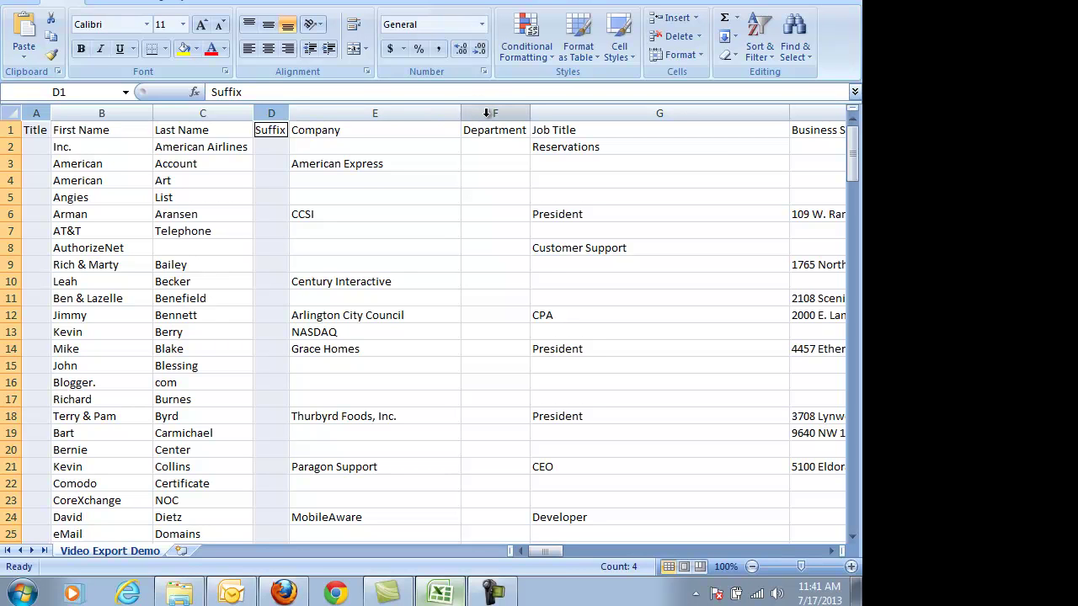
{"action": "left_click", "coordinate": [484, 113]}
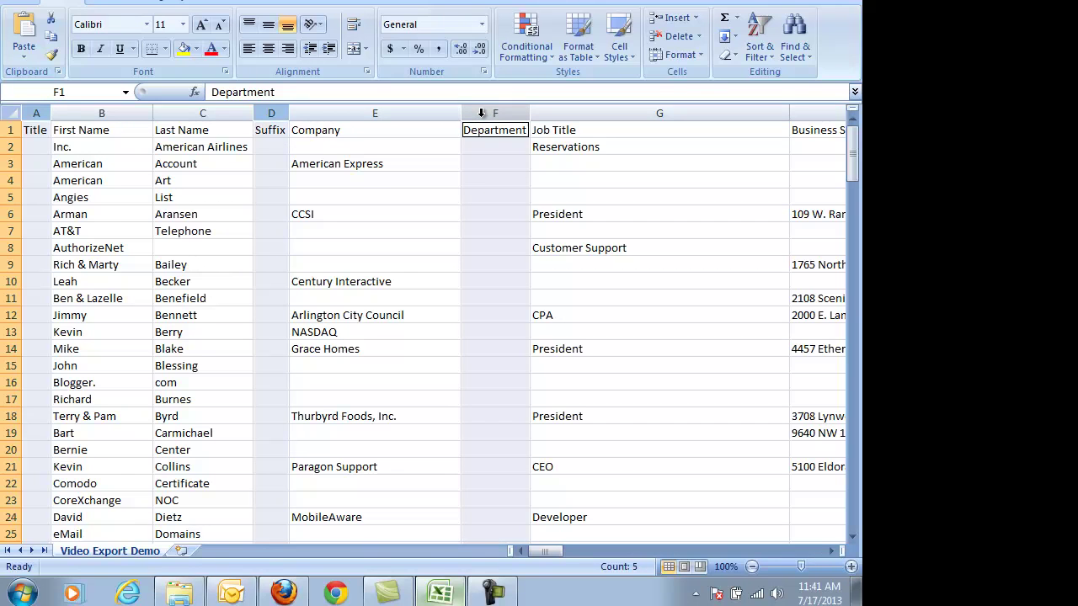
{"action": "right_click", "coordinate": [482, 115]}
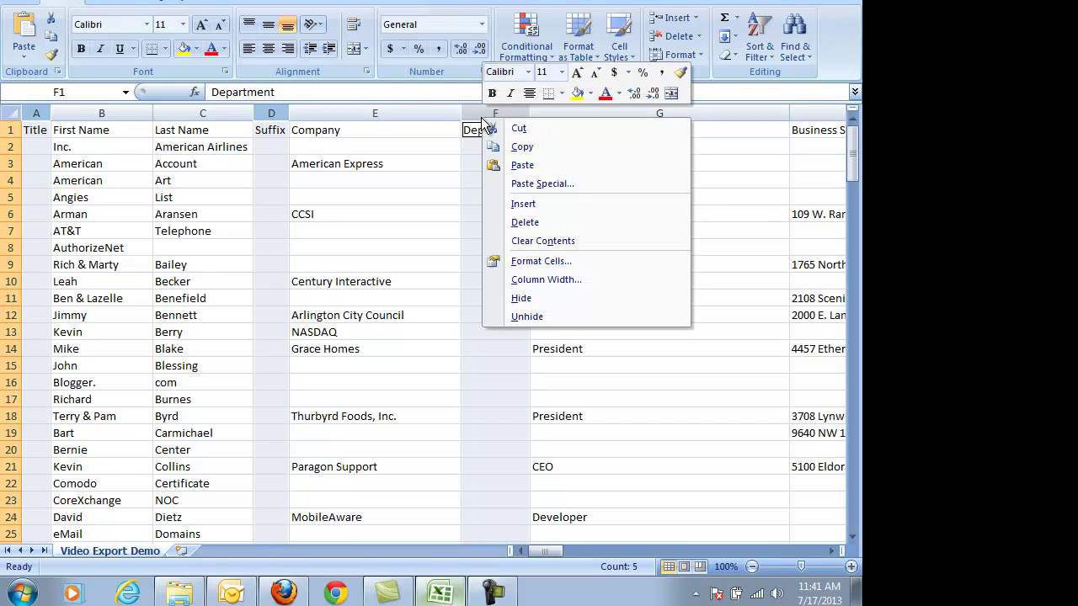
{"action": "left_click", "coordinate": [518, 223]}
{"action": "left_click", "coordinate": [321, 204]}
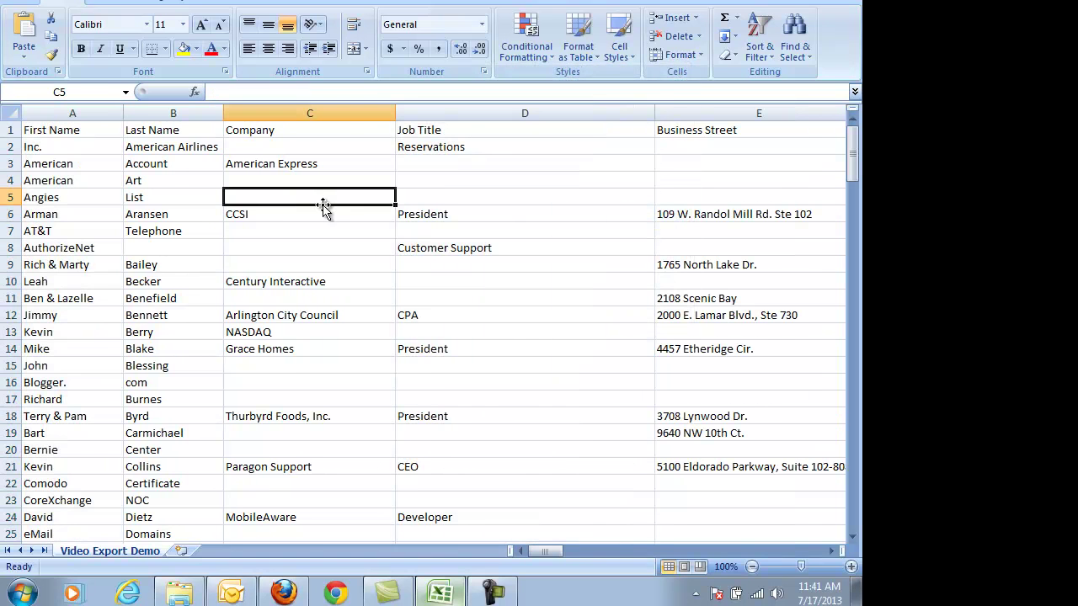
Step: Delete the Business Street 2 and Business Street 3 columns
{"action": "left_click", "coordinate": [832, 550]}
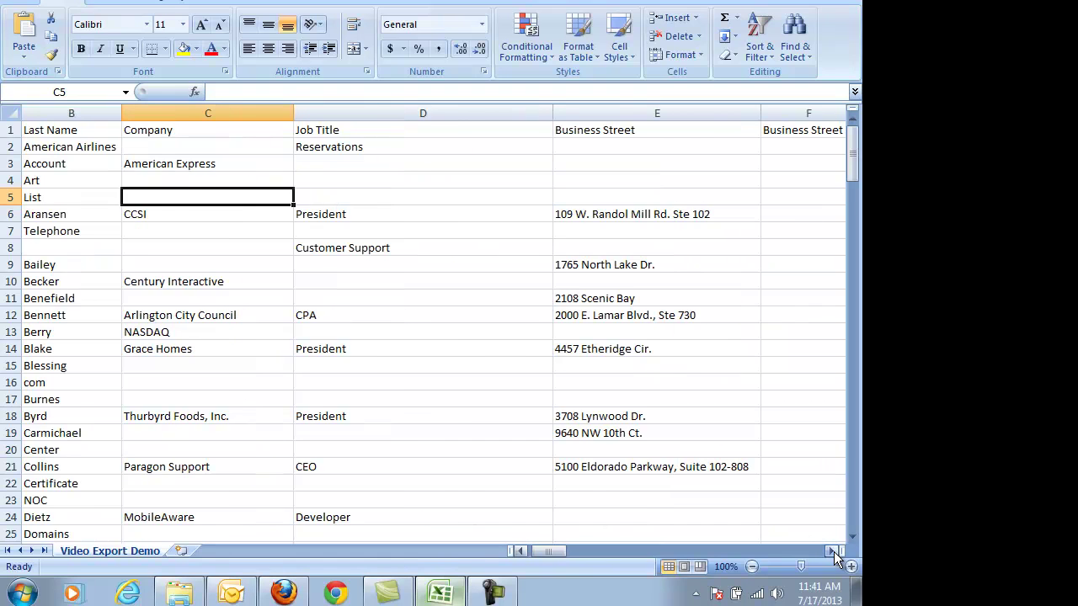
{"action": "left_click", "coordinate": [834, 551]}
{"action": "left_click", "coordinate": [833, 552]}
{"action": "left_click", "coordinate": [834, 552]}
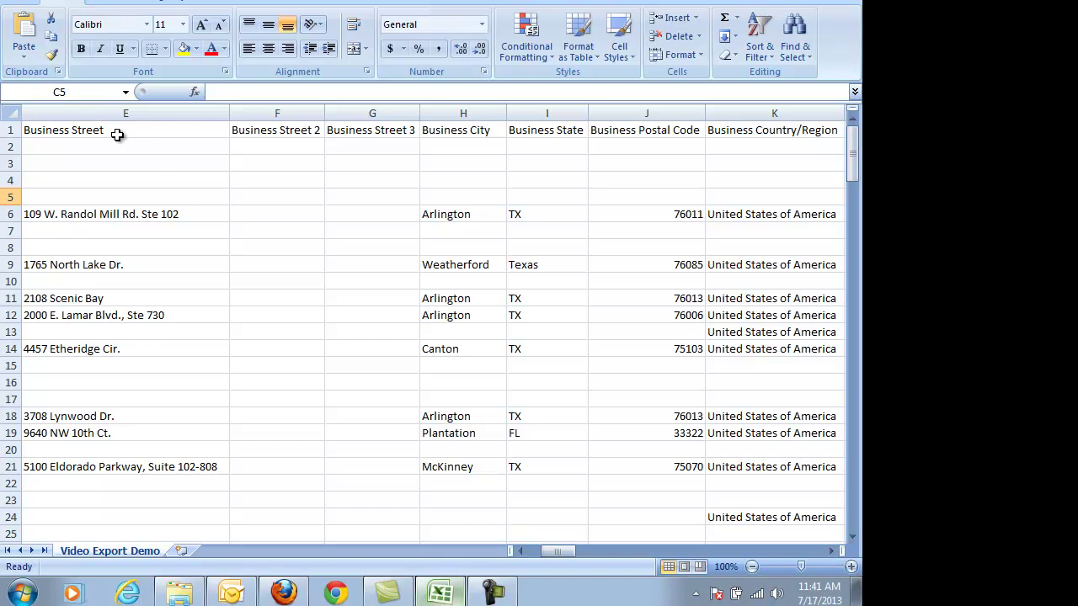
{"action": "left_click_drag", "start_coordinate": [276, 116], "coordinate": [356, 114]}
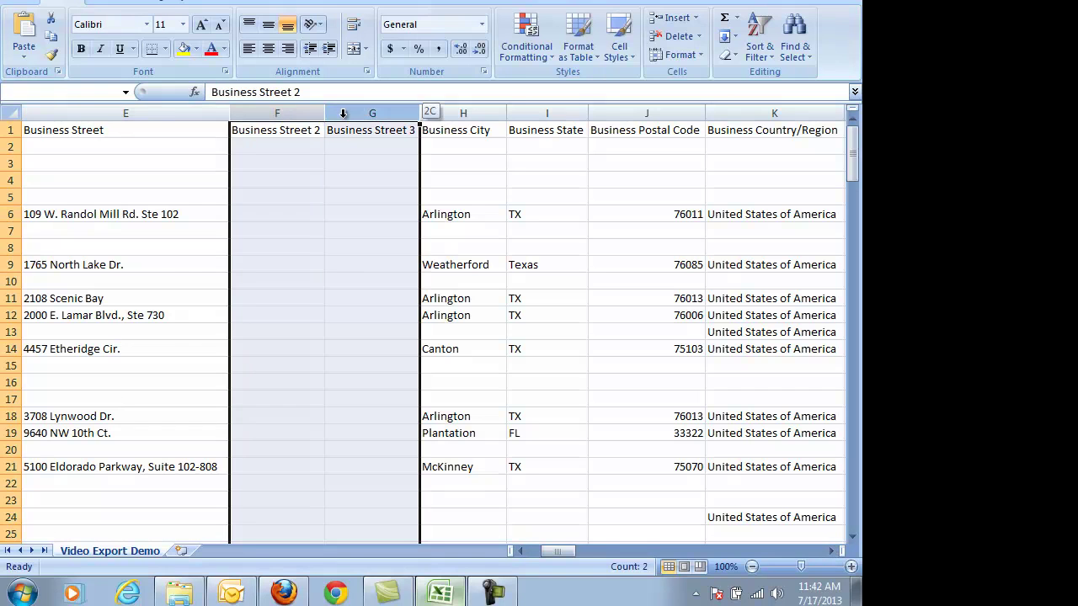
{"action": "right_click", "coordinate": [360, 118]}
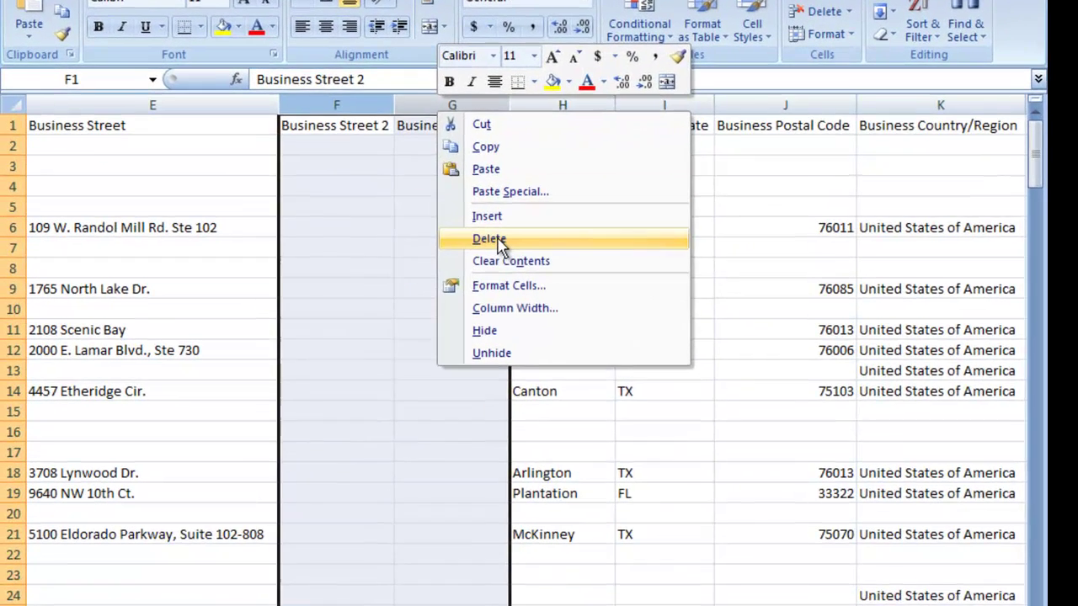
{"action": "left_click", "coordinate": [403, 223]}
{"action": "left_click", "coordinate": [455, 124]}
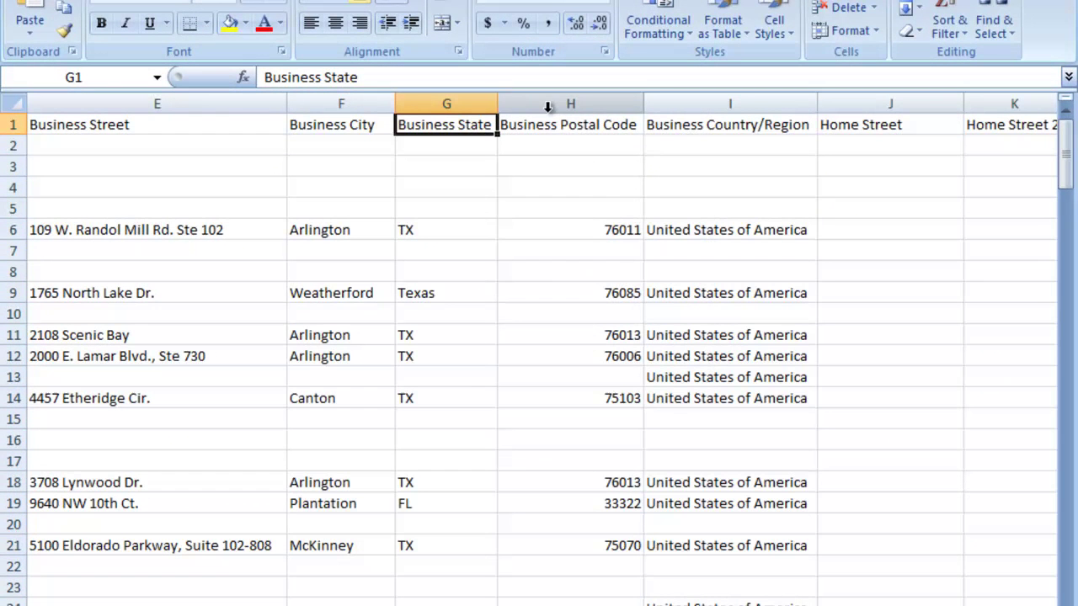
Step: Delete the Business Country/Region, Home Street 2 and Home Street 3 columns
{"action": "scroll", "coordinate": [717, 435], "scroll_direction": "right", "scroll_amount": 2}
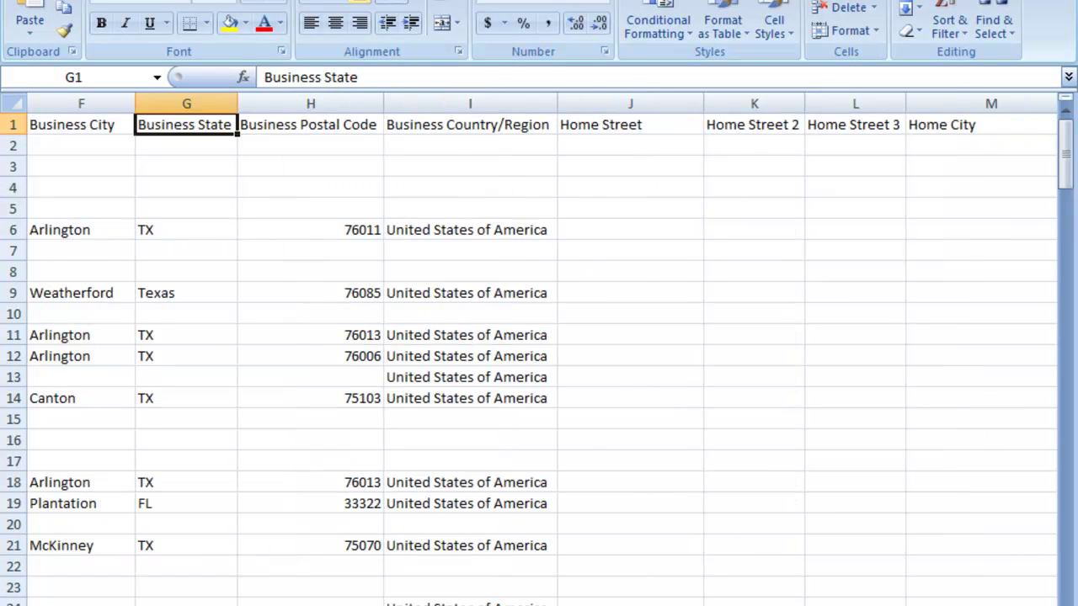
{"action": "left_click", "coordinate": [379, 100]}
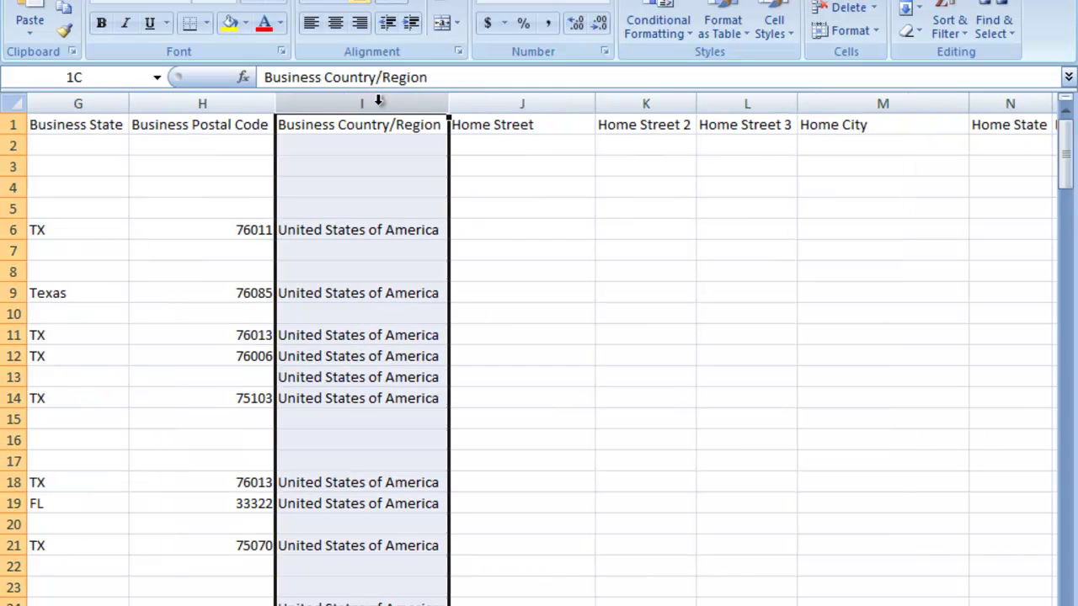
{"action": "right_click", "coordinate": [378, 100]}
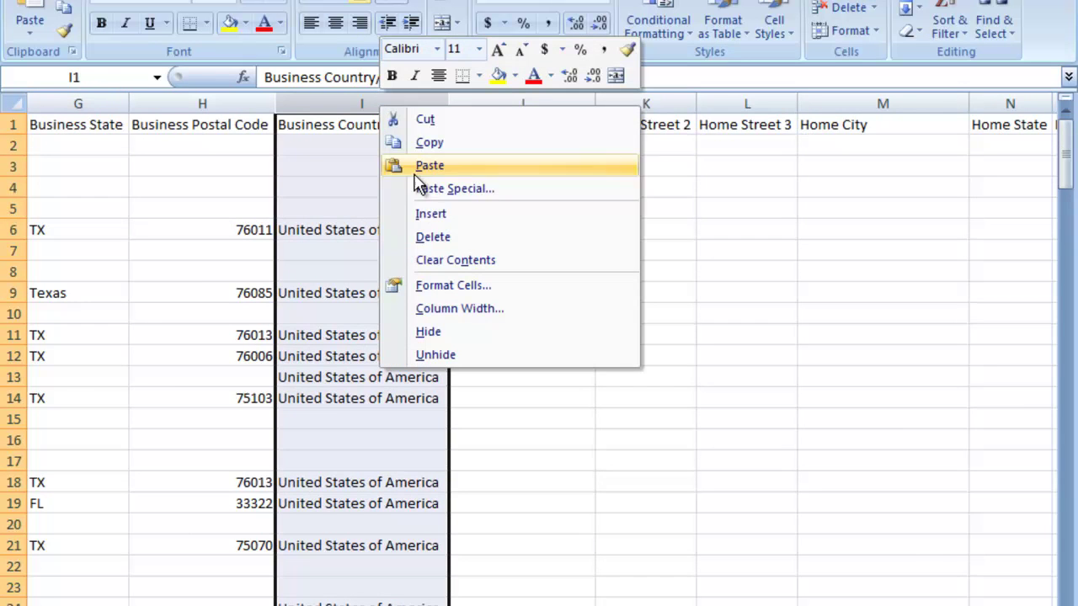
{"action": "left_click", "coordinate": [433, 238]}
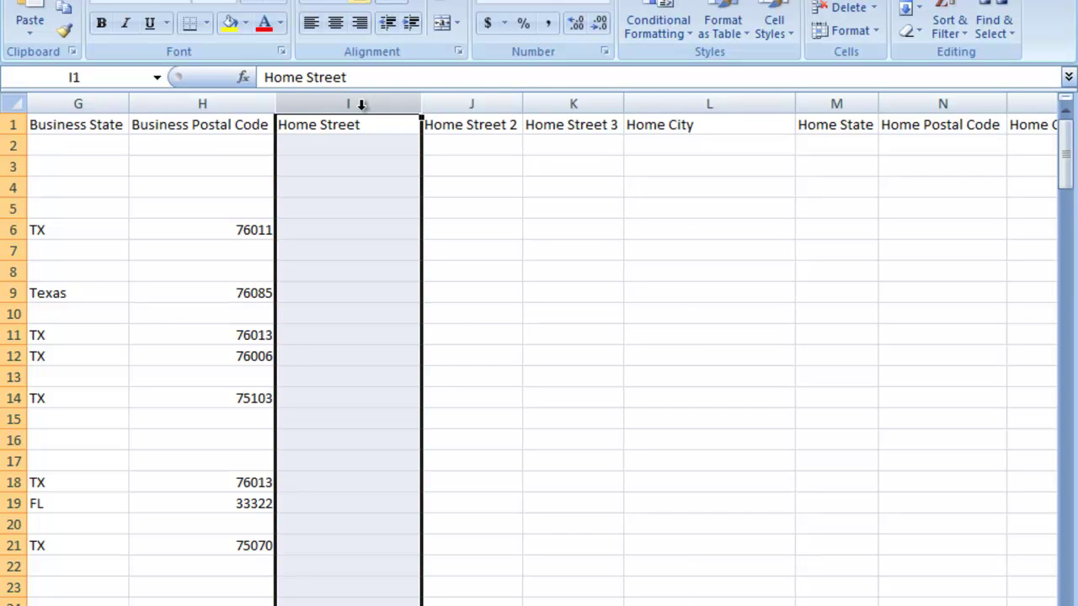
{"action": "left_click_drag", "start_coordinate": [463, 105], "coordinate": [529, 106]}
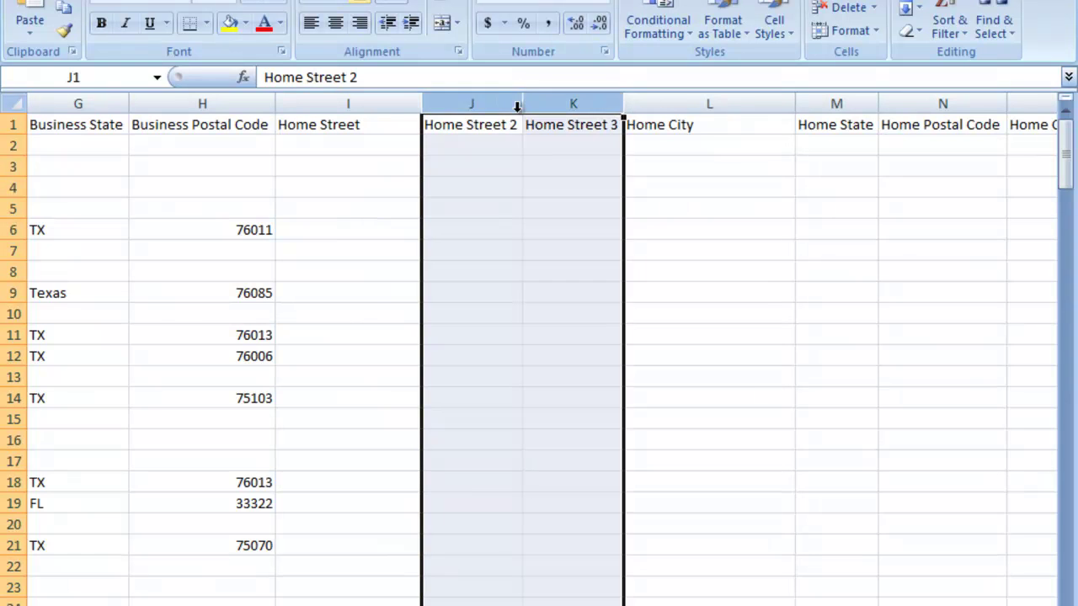
{"action": "right_click", "coordinate": [502, 106]}
{"action": "left_click", "coordinate": [545, 243]}
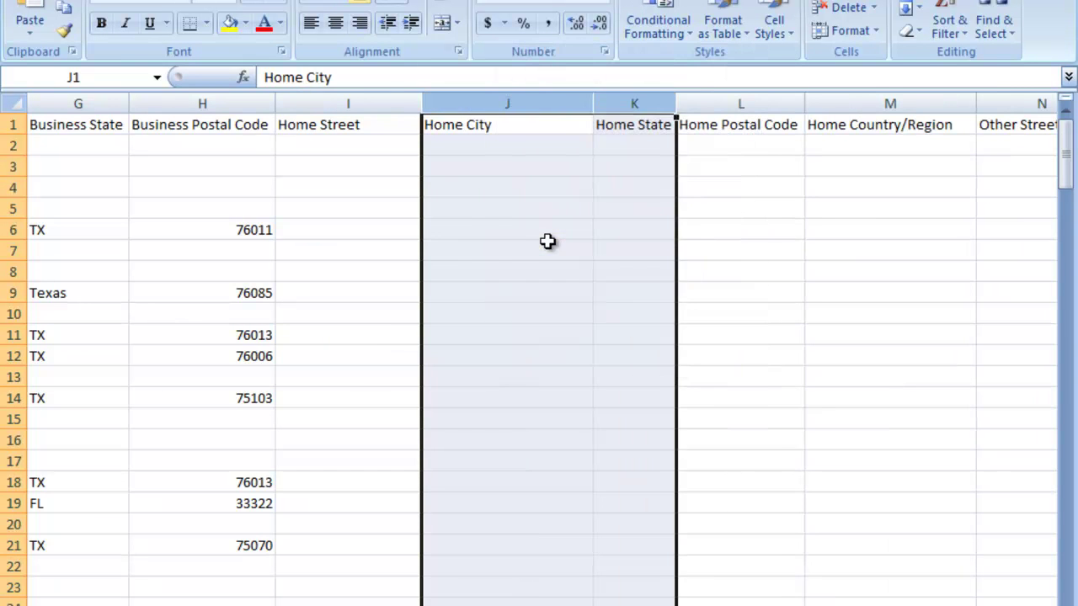
{"action": "left_click", "coordinate": [547, 238]}
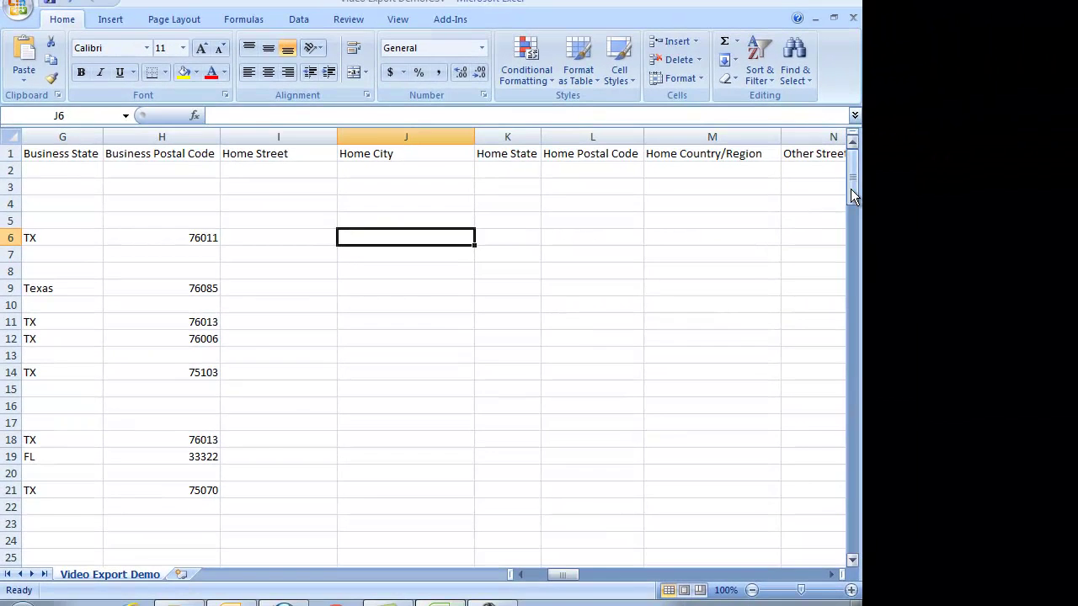
Step: Delete the Home Country/Region through Other City address columns
{"action": "left_click_drag", "start_coordinate": [851, 189], "coordinate": [635, 171]}
{"action": "left_click", "coordinate": [274, 154]}
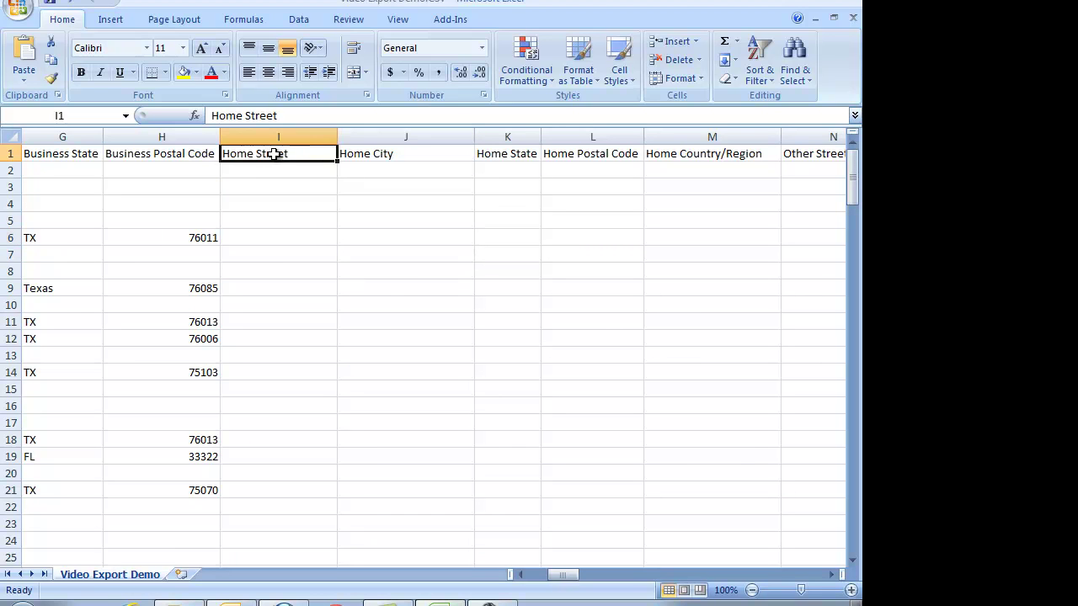
{"action": "left_click", "coordinate": [367, 154]}
{"action": "left_click", "coordinate": [497, 154]}
{"action": "left_click", "coordinate": [575, 154]}
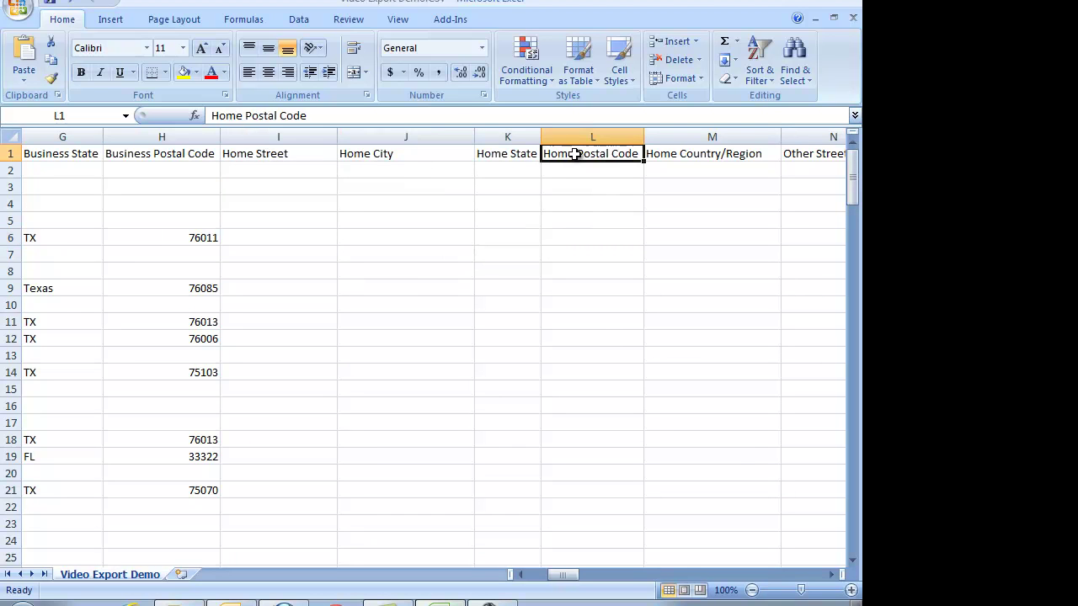
{"action": "left_click", "coordinate": [835, 575]}
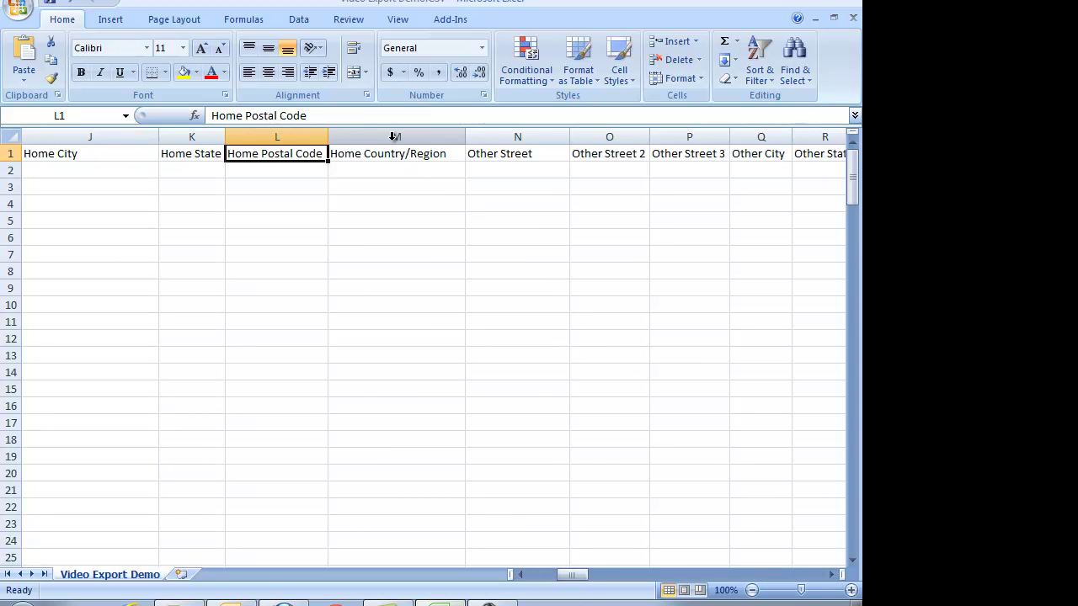
{"action": "left_click_drag", "start_coordinate": [393, 136], "coordinate": [737, 137]}
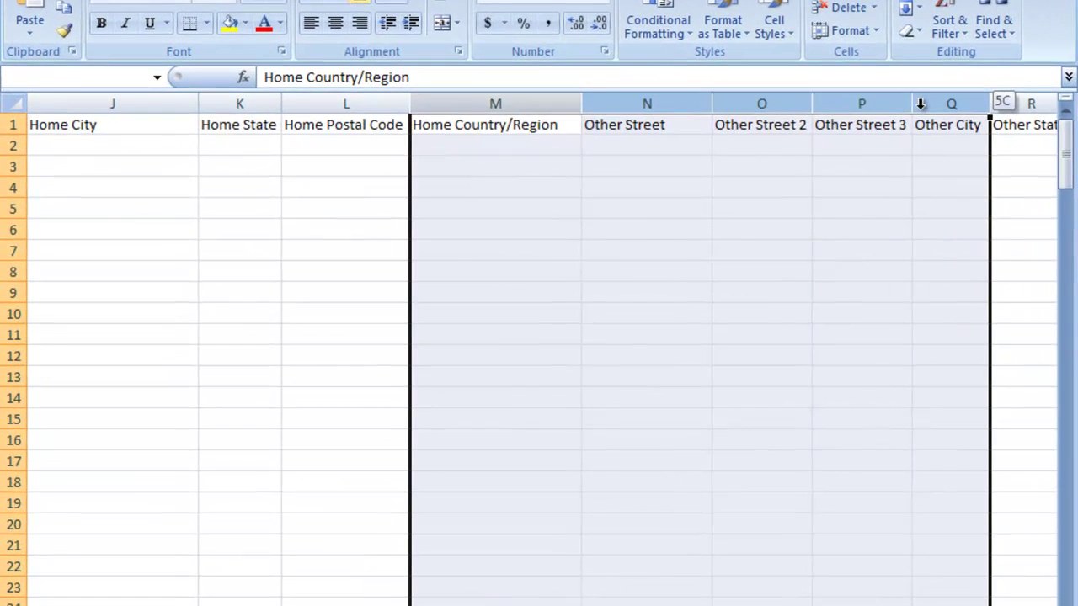
{"action": "left_click_drag", "start_coordinate": [920, 103], "coordinate": [921, 103]}
{"action": "right_click", "coordinate": [878, 103]}
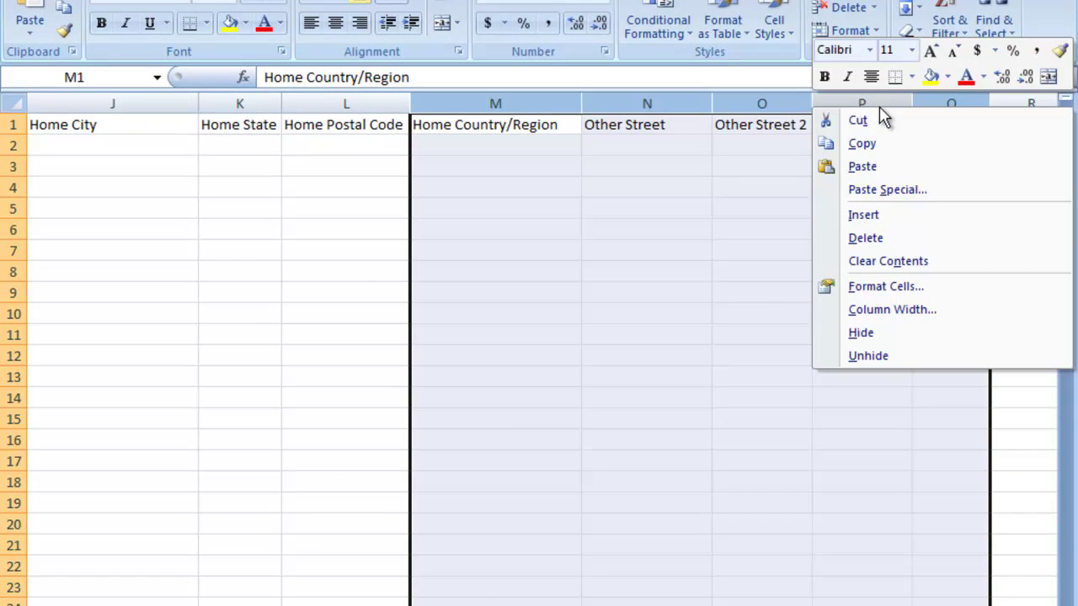
{"action": "left_click", "coordinate": [865, 238]}
{"action": "left_click", "coordinate": [762, 311]}
Step: Delete the Other State through Assistant's Phone columns
{"action": "left_click", "coordinate": [464, 124]}
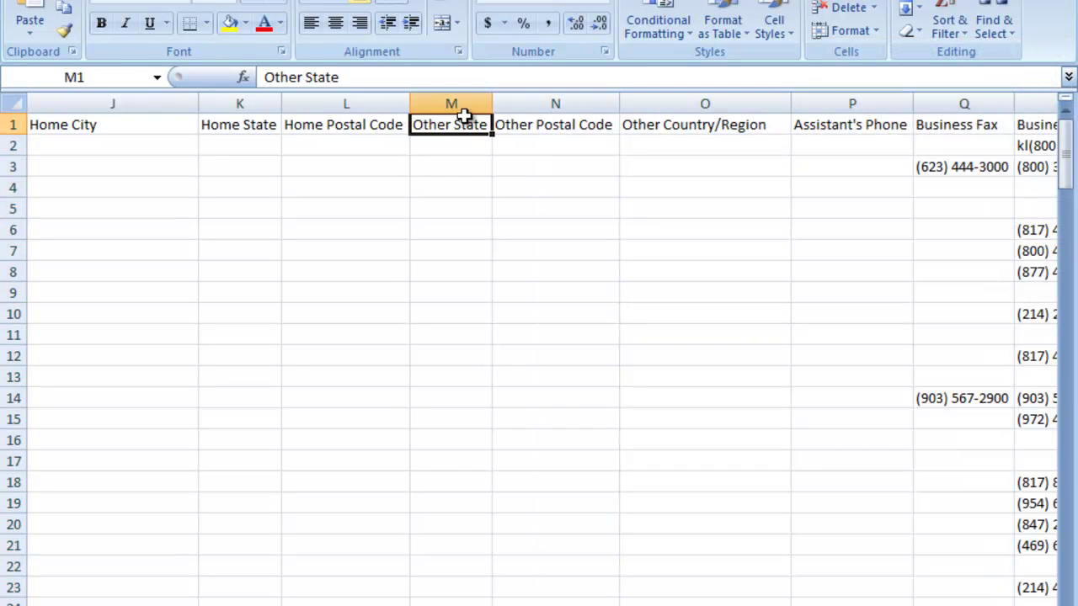
{"action": "mouse_move", "coordinate": [464, 116]}
{"action": "left_mouse_down"}
{"action": "mouse_move", "coordinate": [801, 106]}
{"action": "mouse_move", "coordinate": [452, 101]}
{"action": "left_mouse_up"}
{"action": "left_click", "coordinate": [832, 102]}
{"action": "right_click", "coordinate": [453, 107]}
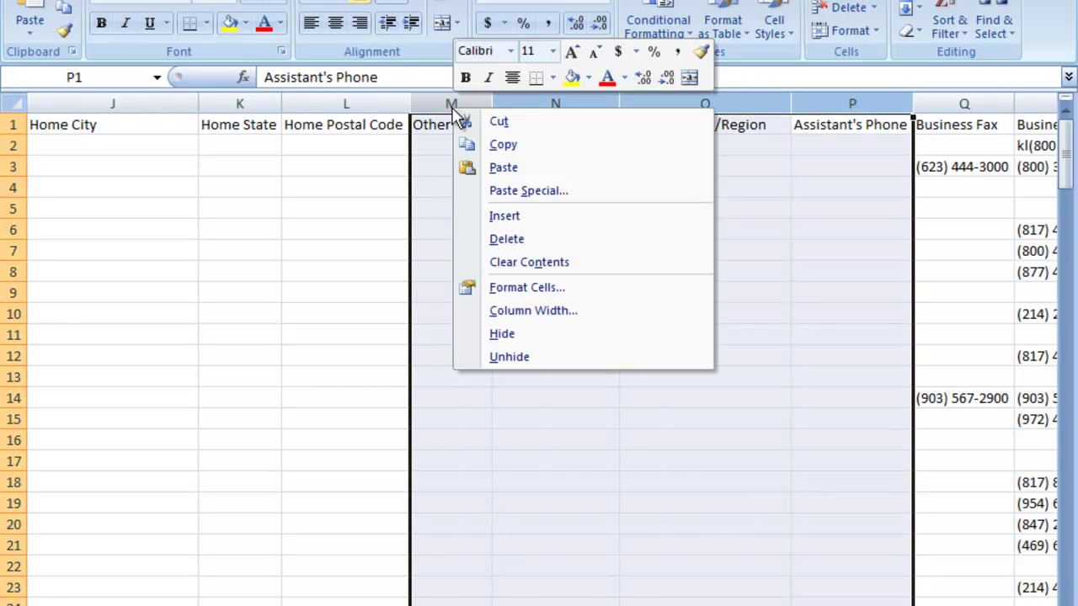
{"action": "left_click", "coordinate": [508, 240]}
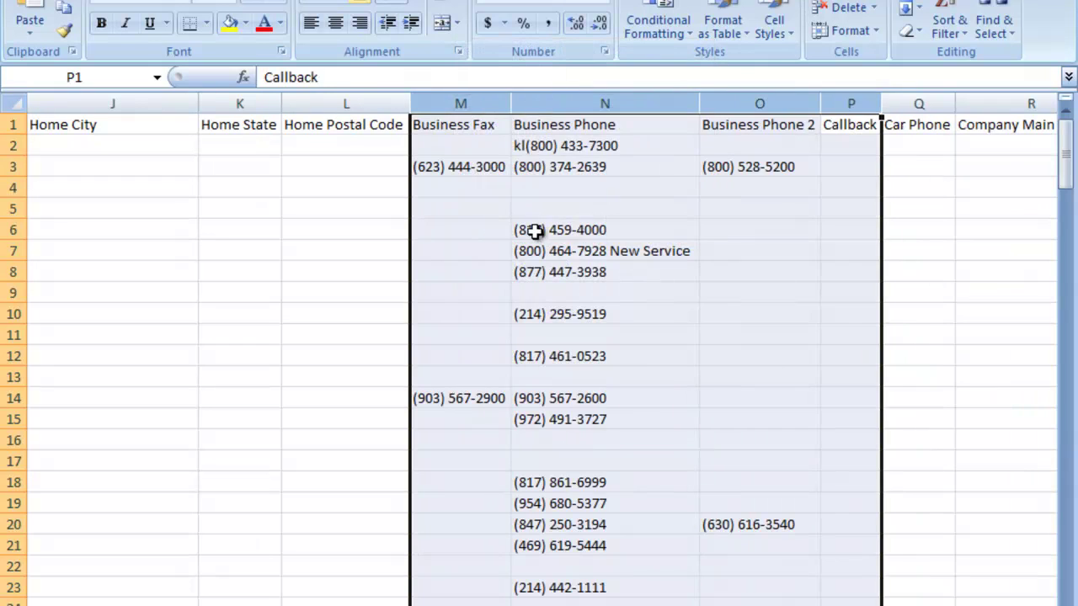
{"action": "left_click", "coordinate": [535, 232]}
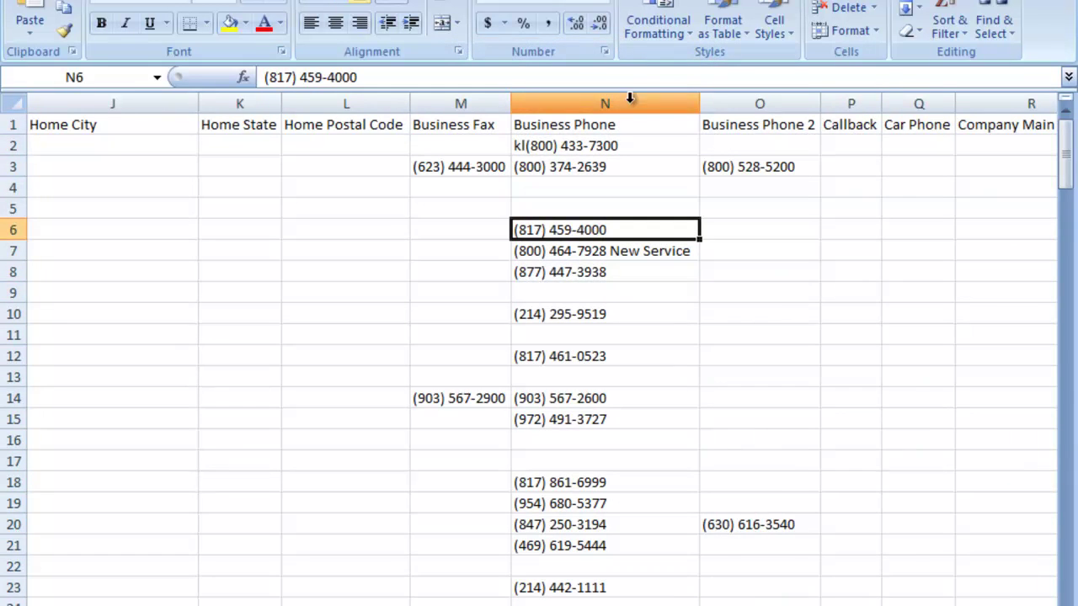
Step: Delete the Business Phone 2 through Home Fax columns
{"action": "scroll", "coordinate": [561, 303], "scroll_direction": "right", "scroll_amount": 4}
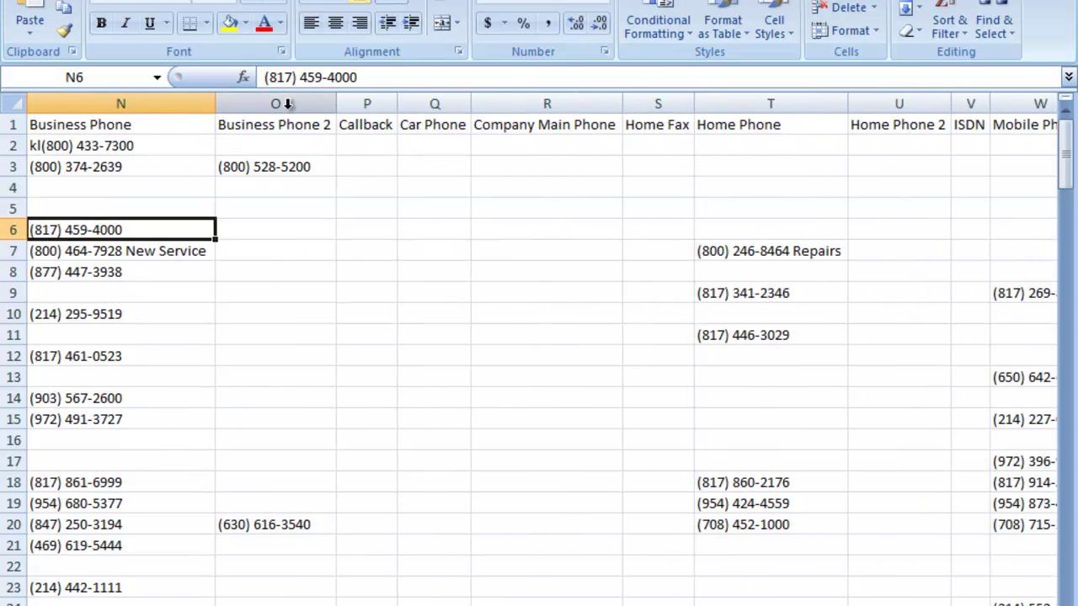
{"action": "left_click_drag", "start_coordinate": [287, 102], "coordinate": [620, 103]}
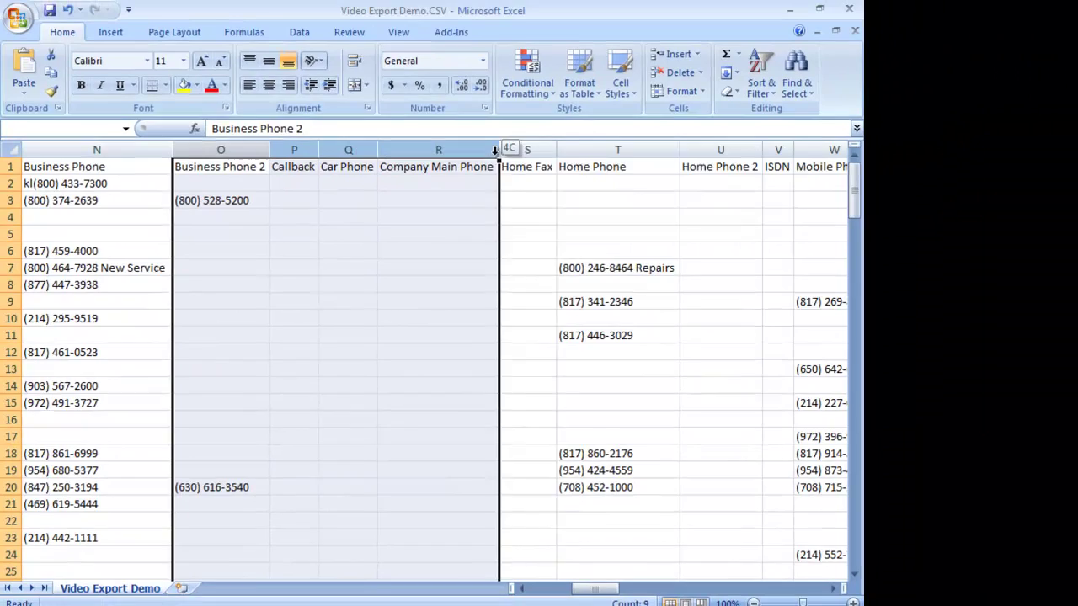
{"action": "left_click_drag", "start_coordinate": [496, 149], "coordinate": [495, 149]}
{"action": "right_click", "coordinate": [495, 150]}
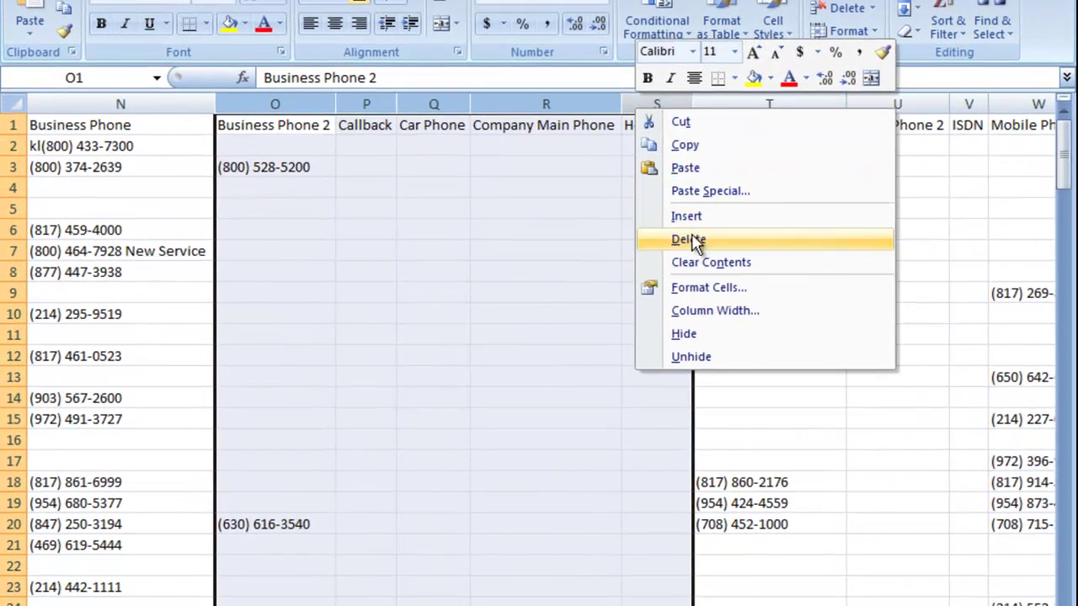
{"action": "left_click", "coordinate": [691, 240]}
{"action": "left_click", "coordinate": [500, 145]}
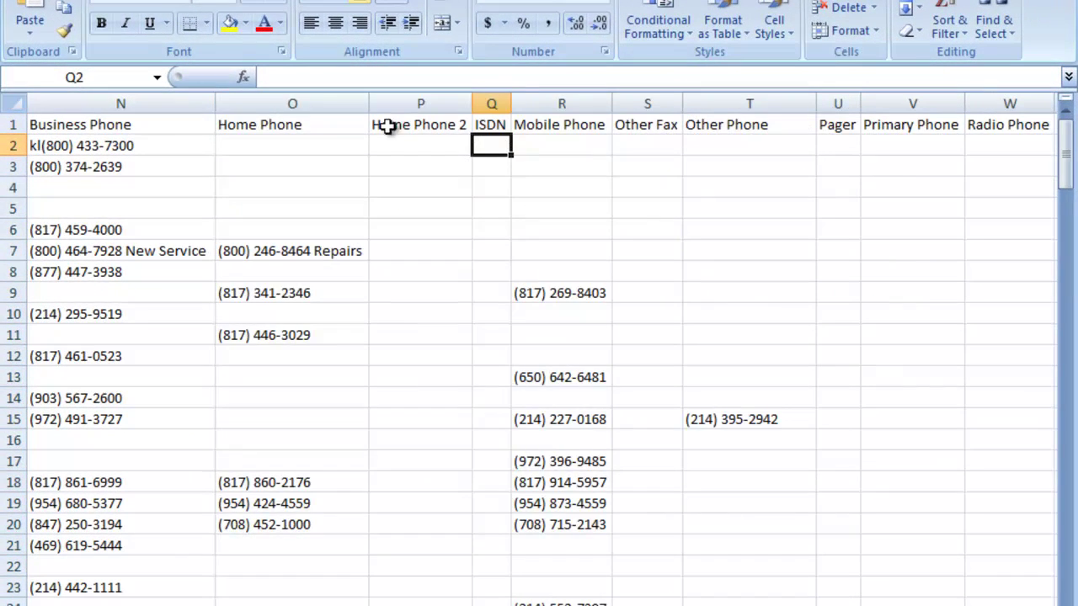
Step: Delete the Home Phone 2 and ISDN columns
{"action": "left_click", "coordinate": [329, 102]}
{"action": "left_click", "coordinate": [403, 118]}
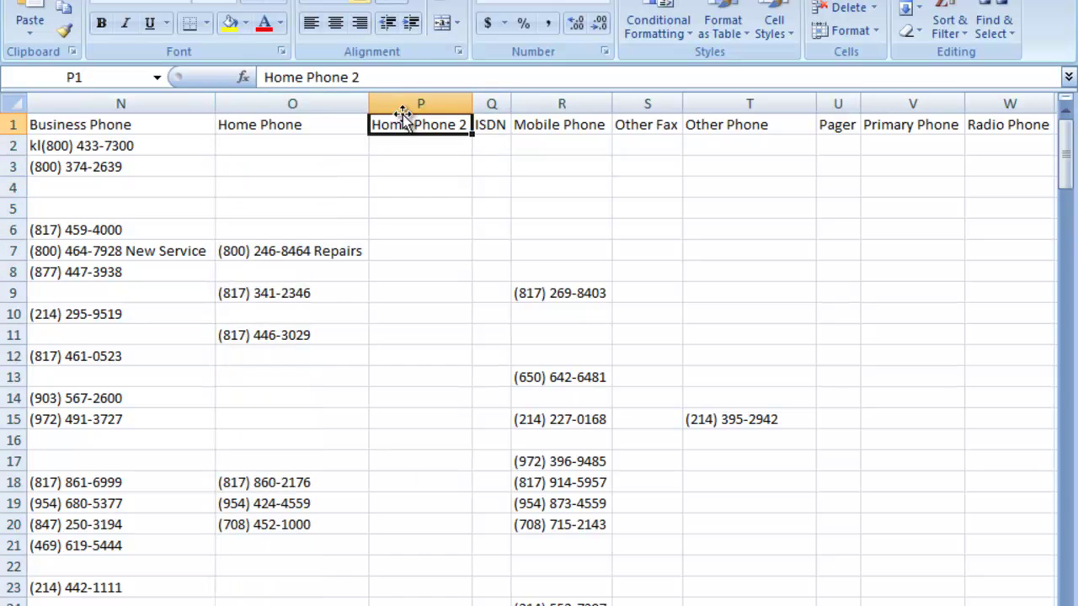
{"action": "left_click_drag", "start_coordinate": [413, 102], "coordinate": [484, 104]}
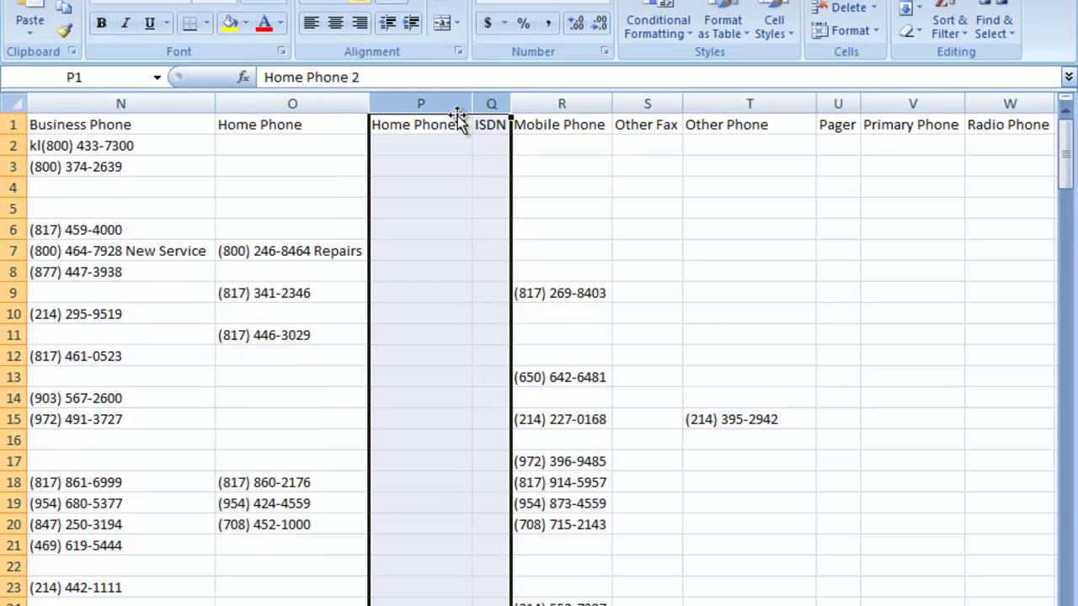
{"action": "right_click", "coordinate": [448, 104]}
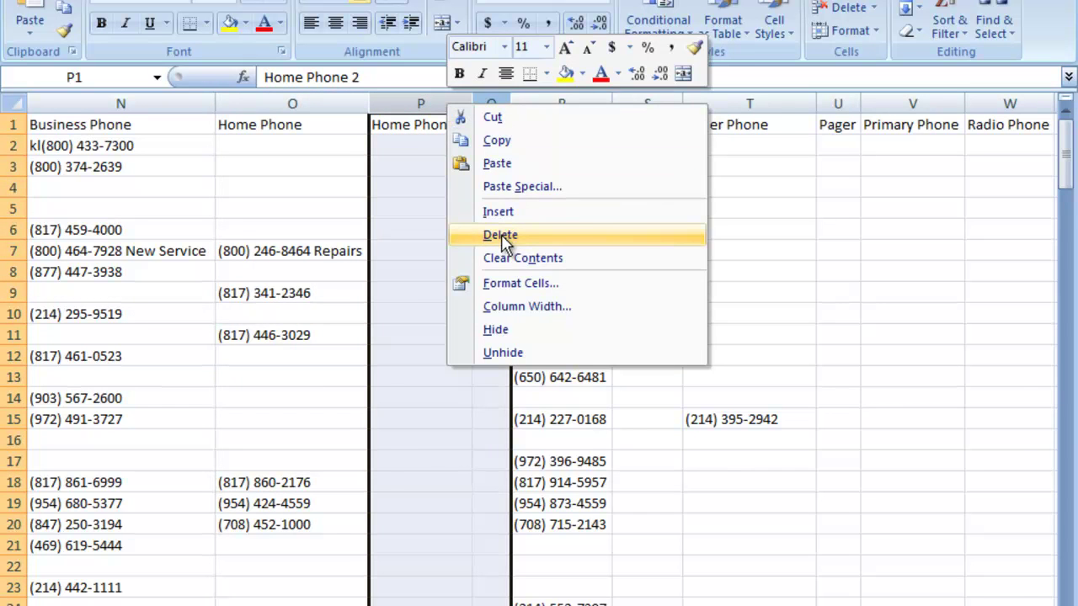
{"action": "left_click", "coordinate": [501, 235]}
Step: Delete the Other Fax through TTY/TDD Phone columns
{"action": "left_click", "coordinate": [424, 102]}
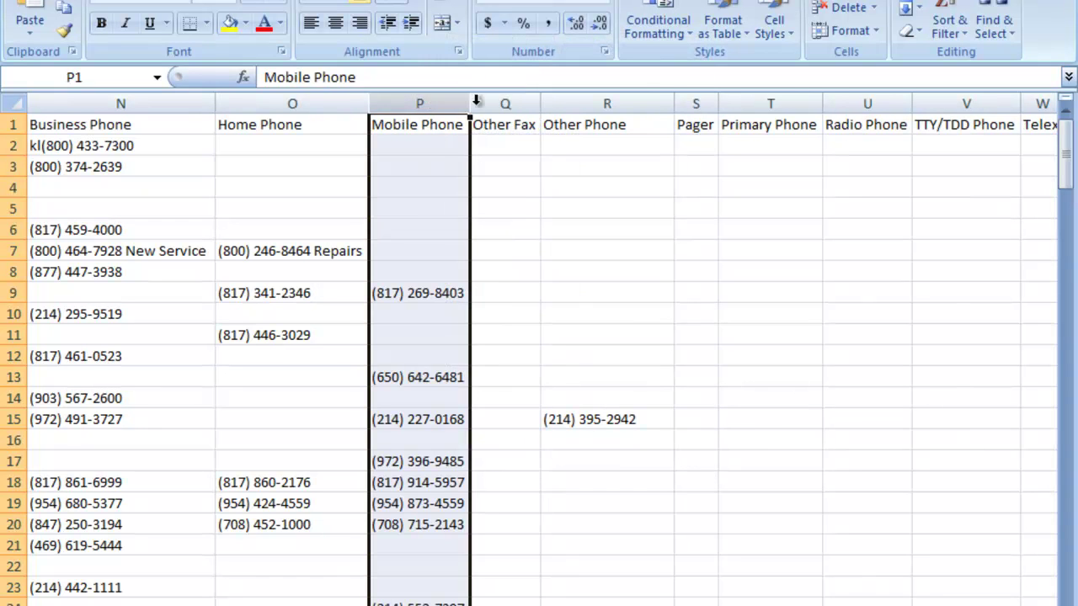
{"action": "left_click_drag", "start_coordinate": [506, 102], "coordinate": [941, 117]}
{"action": "right_click", "coordinate": [890, 115]}
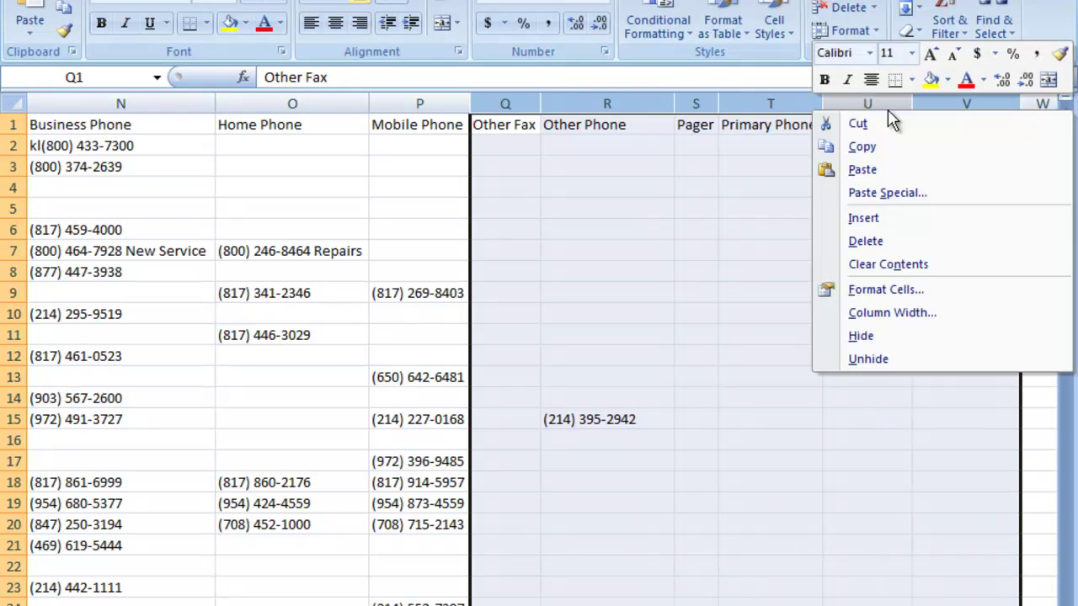
{"action": "left_click", "coordinate": [867, 242]}
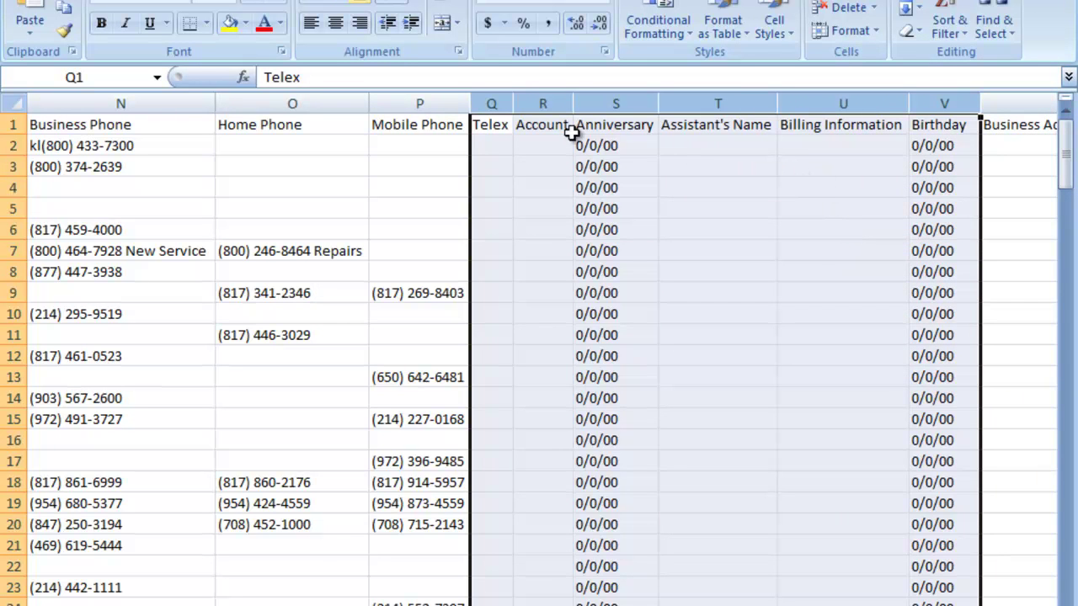
Step: Delete the Telex through Billing Information columns so Mobile Phone precedes Birthday
{"action": "left_click", "coordinate": [492, 105]}
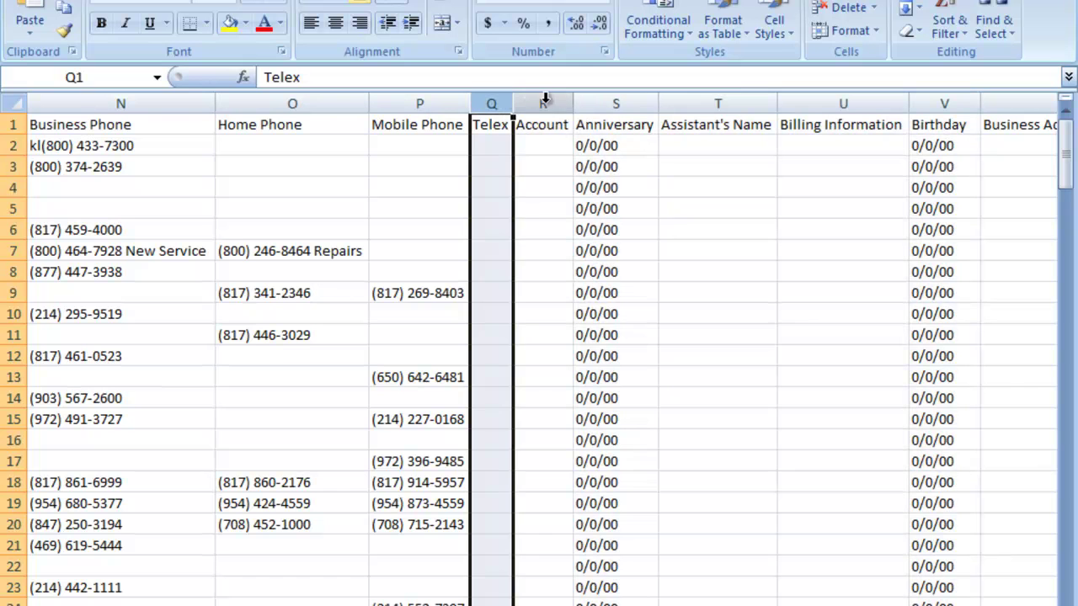
{"action": "left_click_drag", "start_coordinate": [497, 99], "coordinate": [640, 98]}
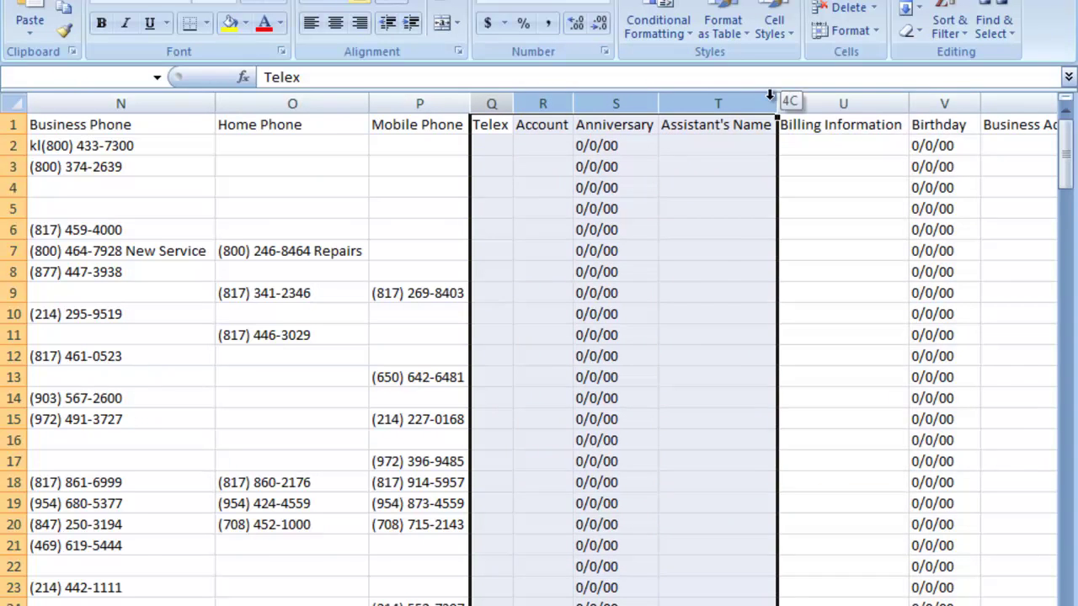
{"action": "left_click_drag", "start_coordinate": [769, 95], "coordinate": [788, 96]}
{"action": "right_click", "coordinate": [743, 108]}
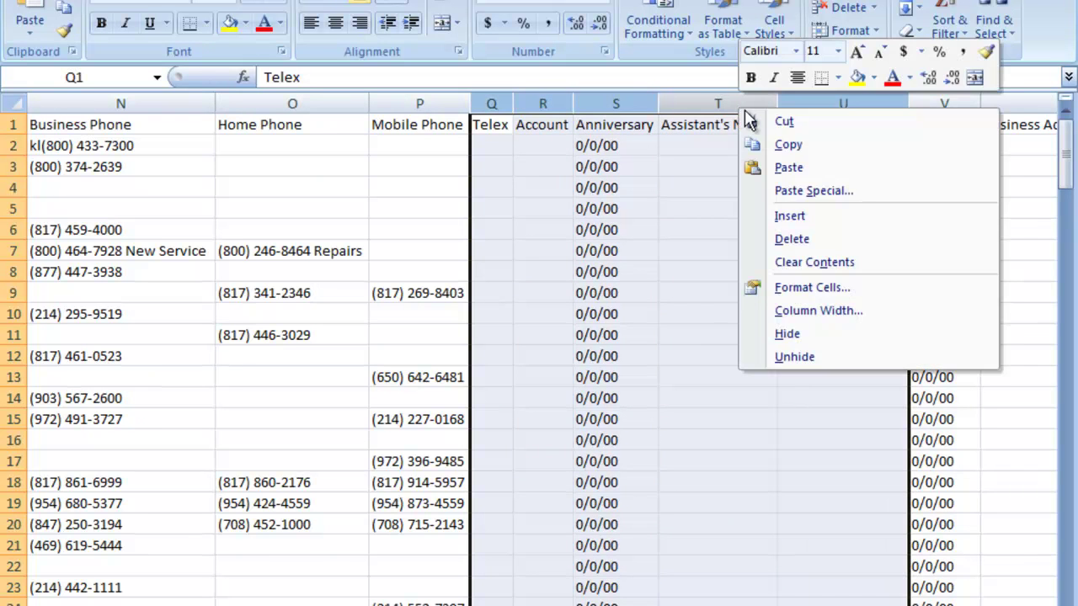
{"action": "left_click", "coordinate": [785, 239]}
{"action": "left_click", "coordinate": [662, 209]}
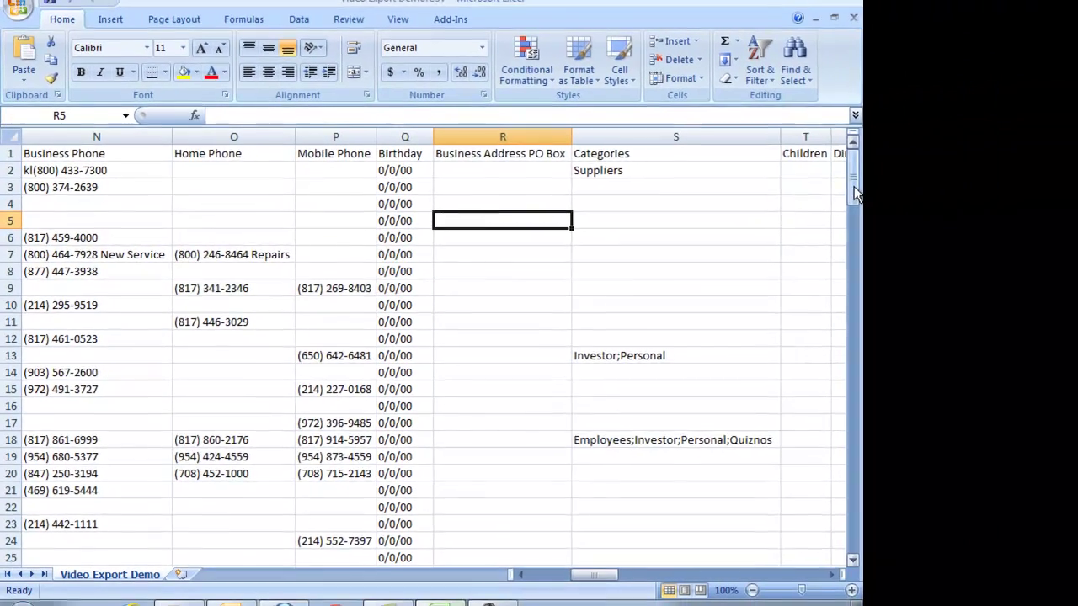
Step: Delete the Business Address PO Box column, then select Children and Directory Server for removal
{"action": "left_click_drag", "start_coordinate": [1067, 165], "coordinate": [1063, 231]}
{"action": "left_click_drag", "start_coordinate": [850, 240], "coordinate": [847, 167]}
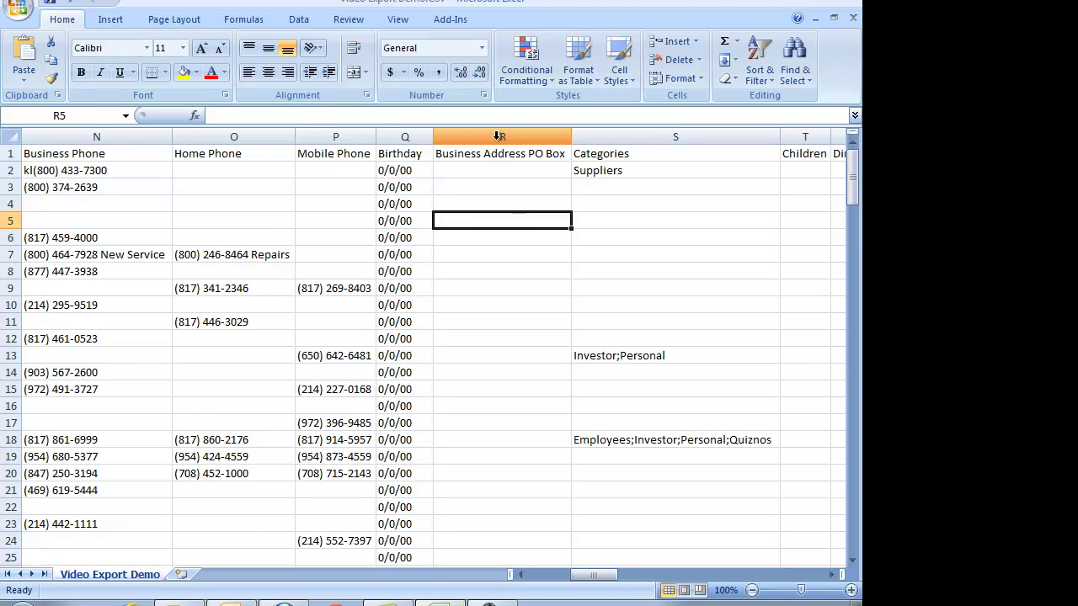
{"action": "left_click", "coordinate": [832, 575]}
{"action": "left_click", "coordinate": [832, 575]}
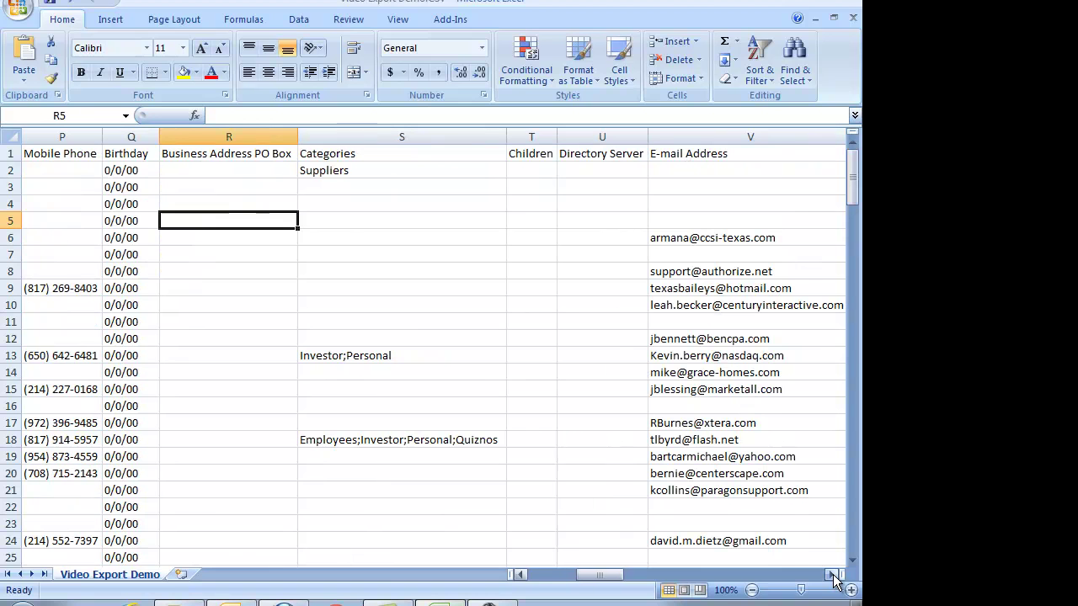
{"action": "left_click", "coordinate": [254, 136]}
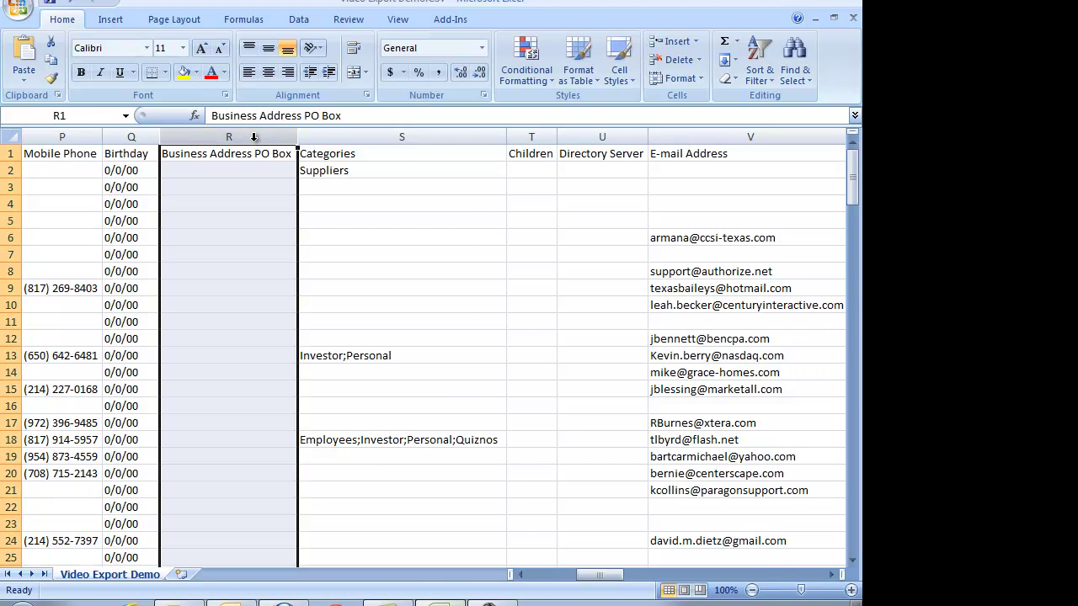
{"action": "right_click", "coordinate": [254, 136]}
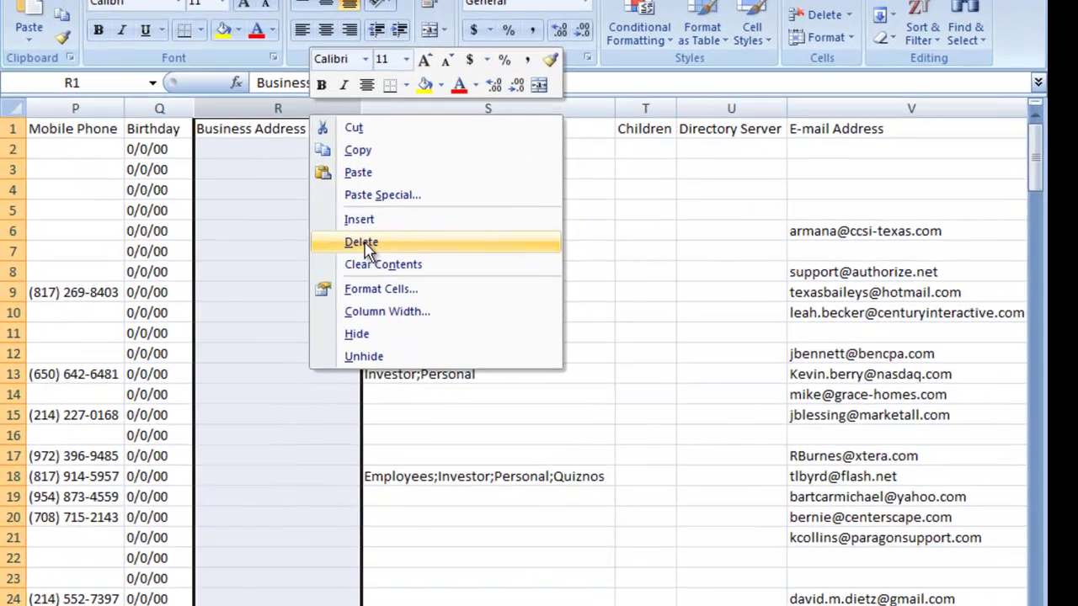
{"action": "left_click", "coordinate": [295, 248]}
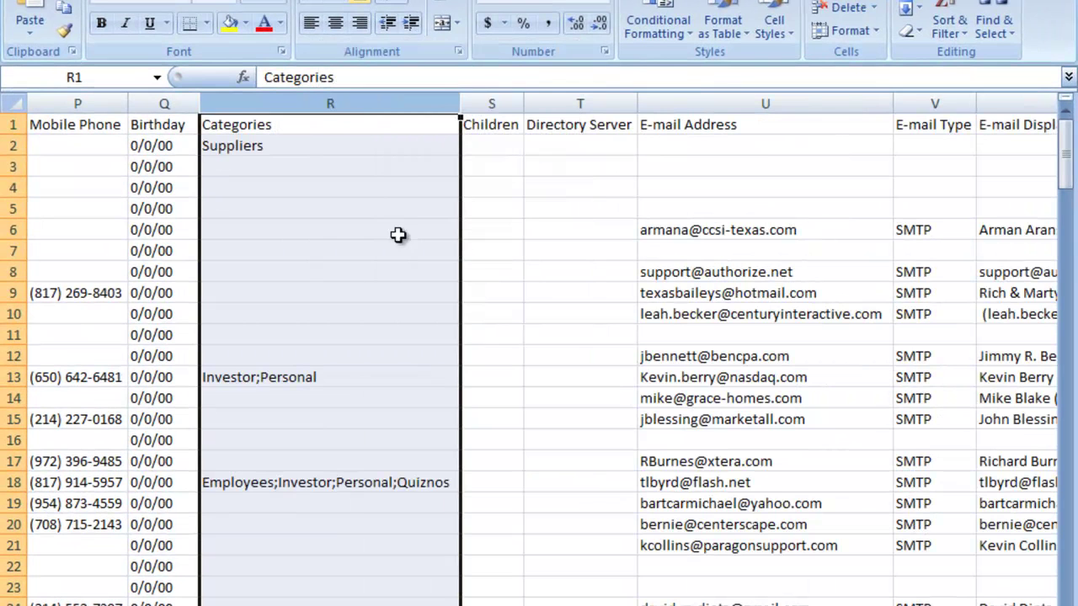
{"action": "left_click_drag", "start_coordinate": [497, 101], "coordinate": [570, 101]}
{"action": "right_click", "coordinate": [570, 101]}
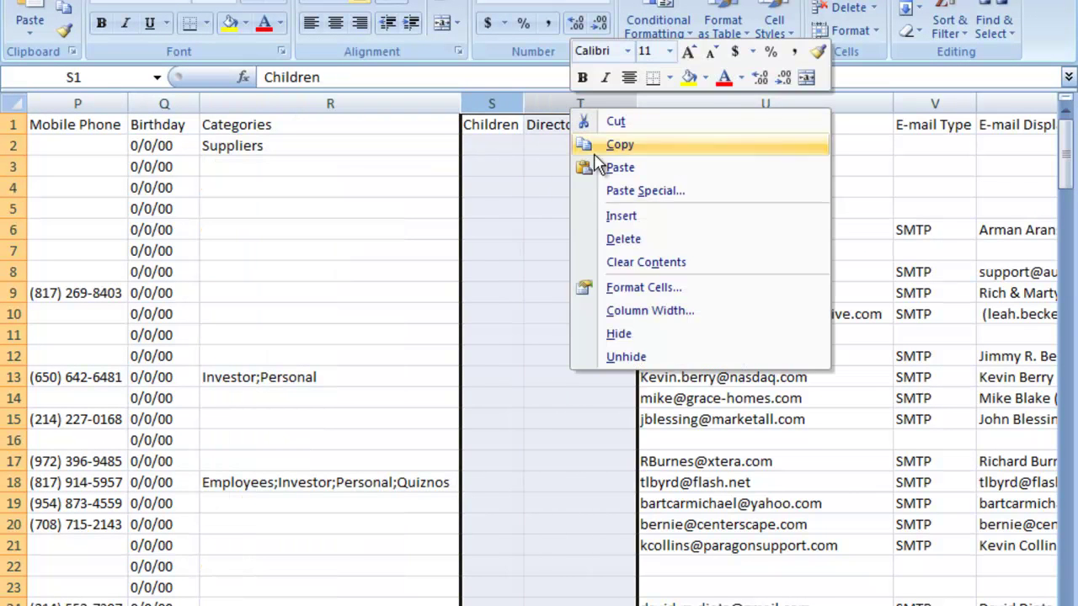
Step: Delete the Children, Directory Server, E-mail Type and E-mail Display Name columns
{"action": "left_click", "coordinate": [623, 239]}
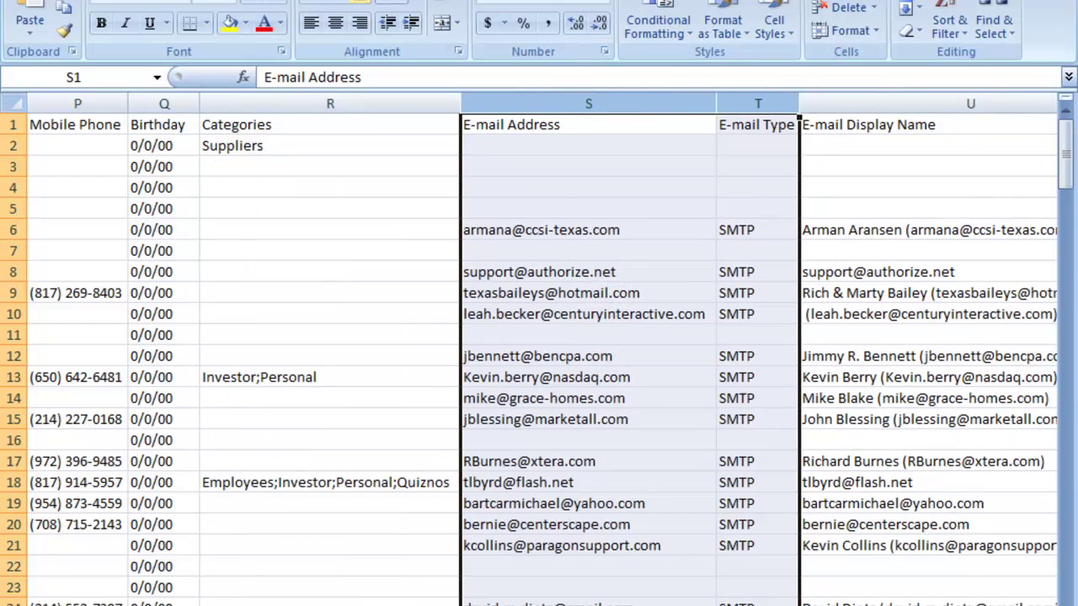
{"action": "scroll", "coordinate": [679, 345], "scroll_direction": "right", "scroll_amount": 3}
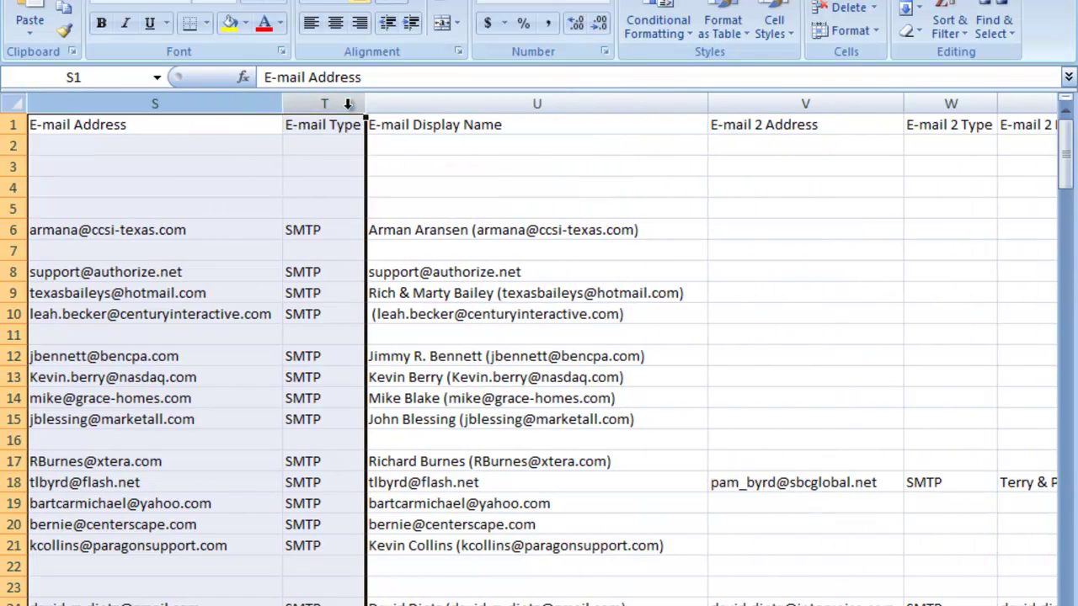
{"action": "left_click_drag", "start_coordinate": [347, 102], "coordinate": [418, 99]}
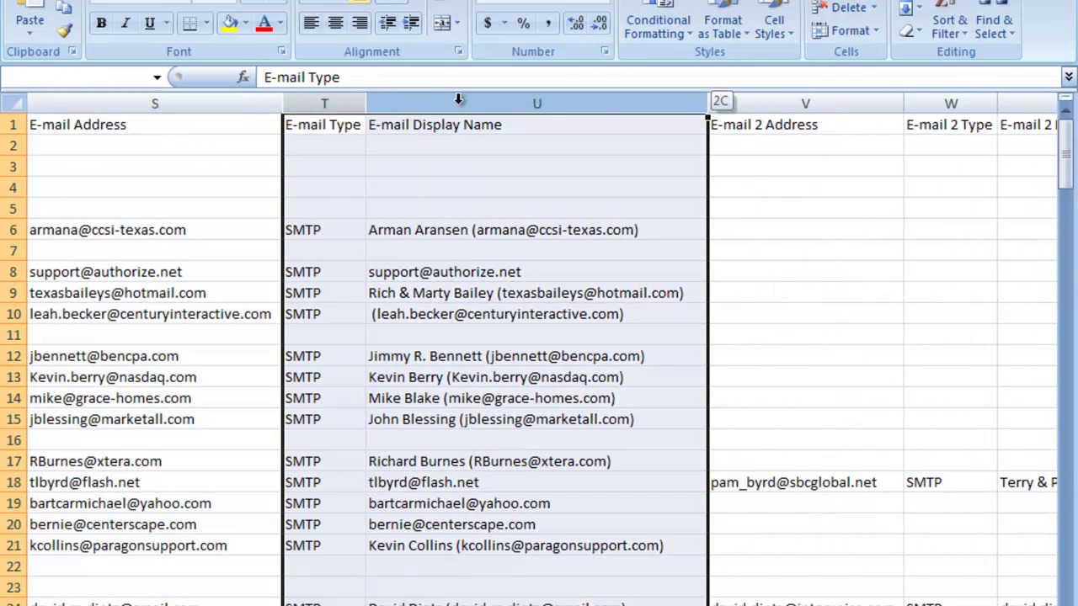
{"action": "left_click_drag", "start_coordinate": [679, 108], "coordinate": [674, 102]}
{"action": "right_click", "coordinate": [674, 101]}
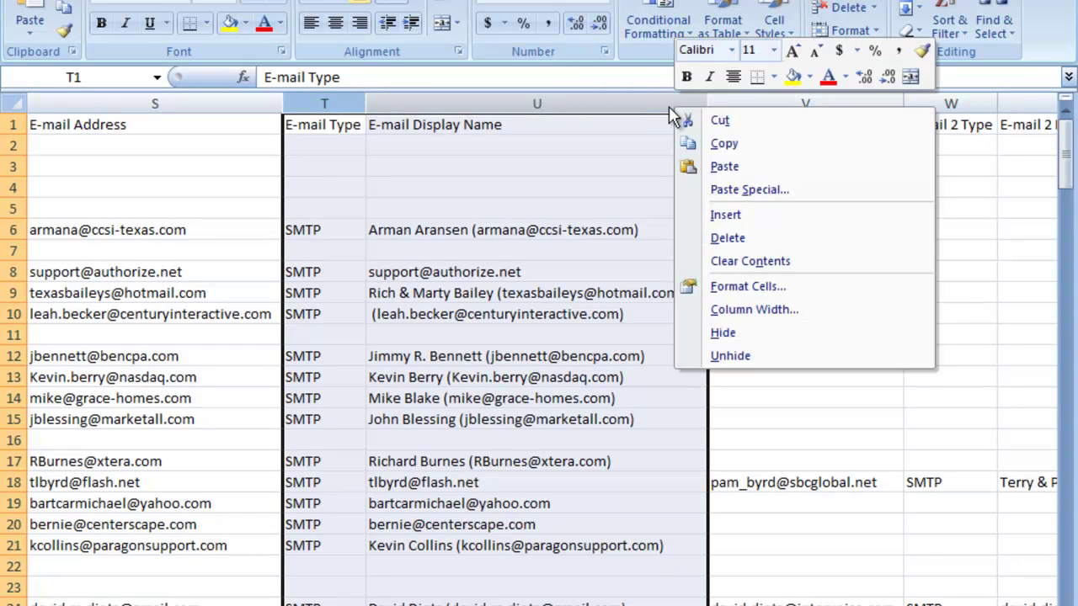
{"action": "left_click", "coordinate": [741, 236]}
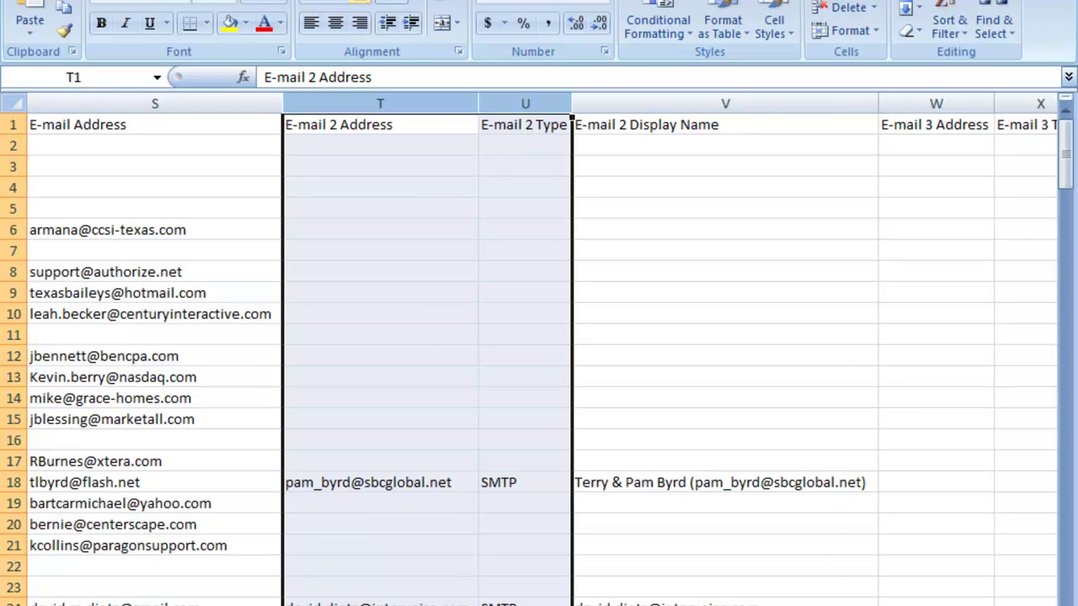
Step: Delete the five columns from E-mail 2 Display Name through Gender
{"action": "scroll", "coordinate": [953, 527], "scroll_direction": "right", "scroll_amount": 1}
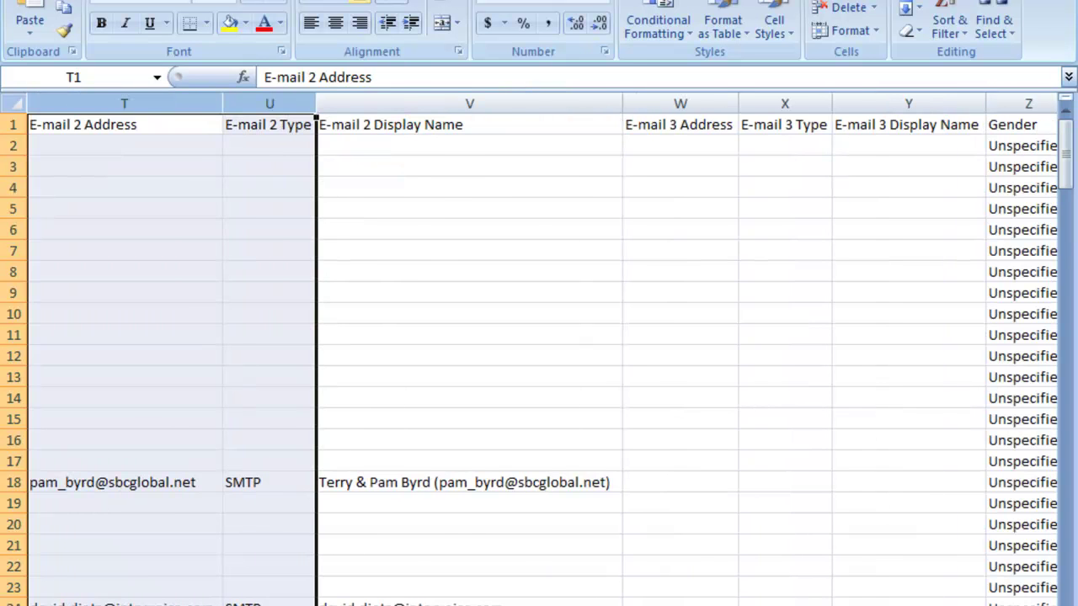
{"action": "scroll", "coordinate": [428, 260], "scroll_direction": "right", "scroll_amount": 1}
{"action": "left_click", "coordinate": [205, 101]}
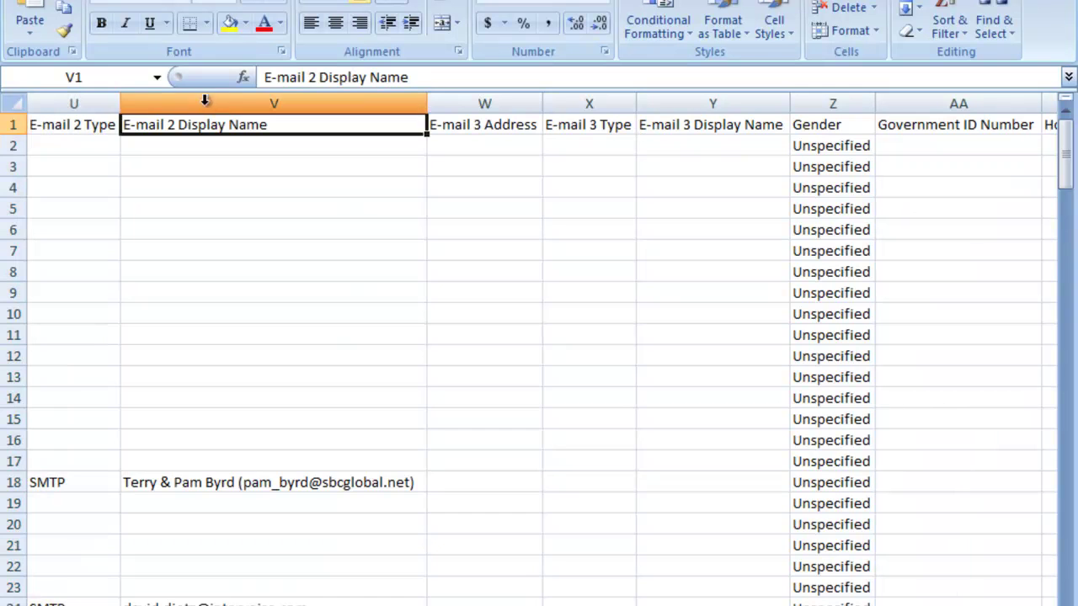
{"action": "left_click_drag", "start_coordinate": [205, 97], "coordinate": [802, 121]}
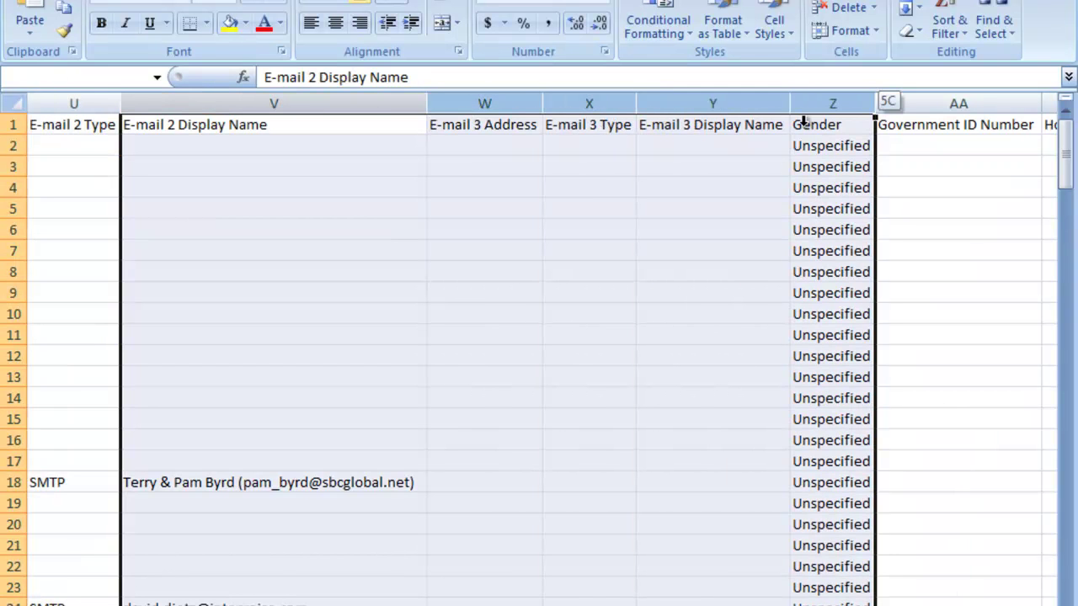
{"action": "right_click", "coordinate": [810, 124]}
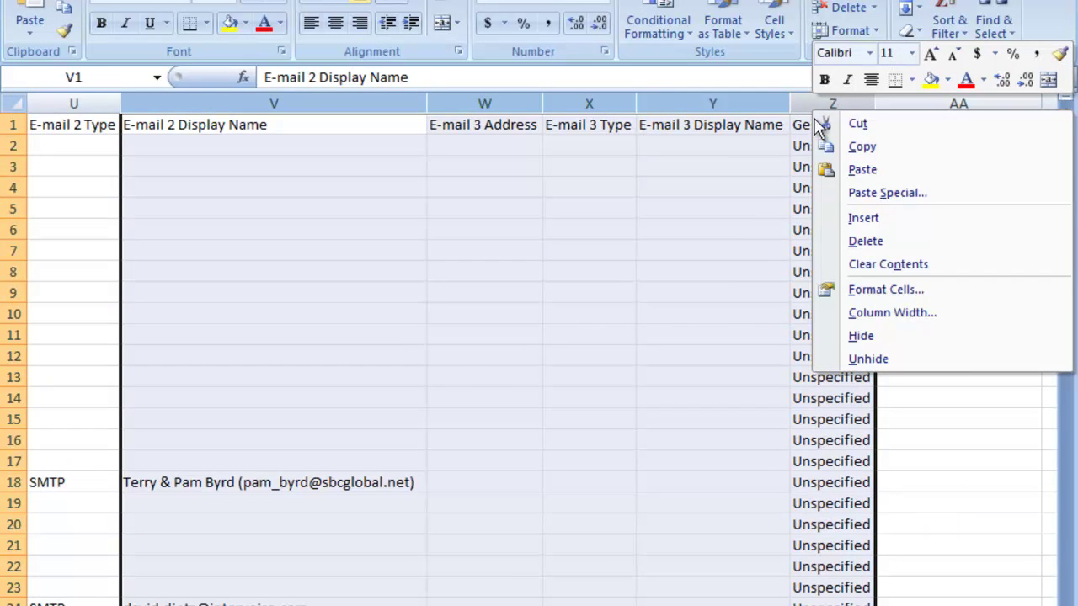
{"action": "left_click", "coordinate": [866, 242]}
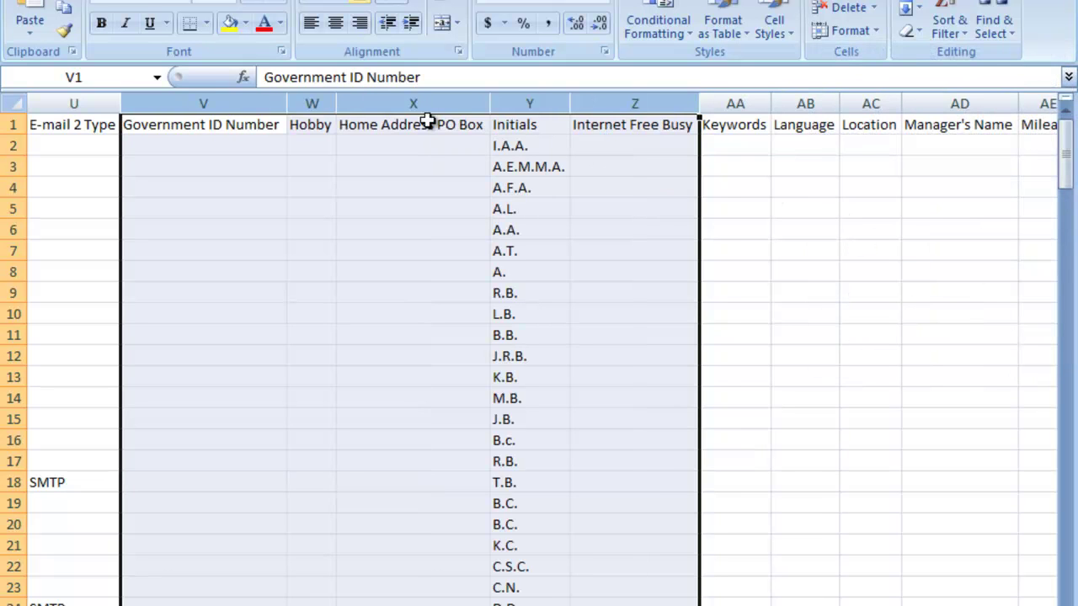
Step: Delete the Government ID Number through User 4 columns so Web Page follows E-mail 2 Type
{"action": "left_click", "coordinate": [240, 102]}
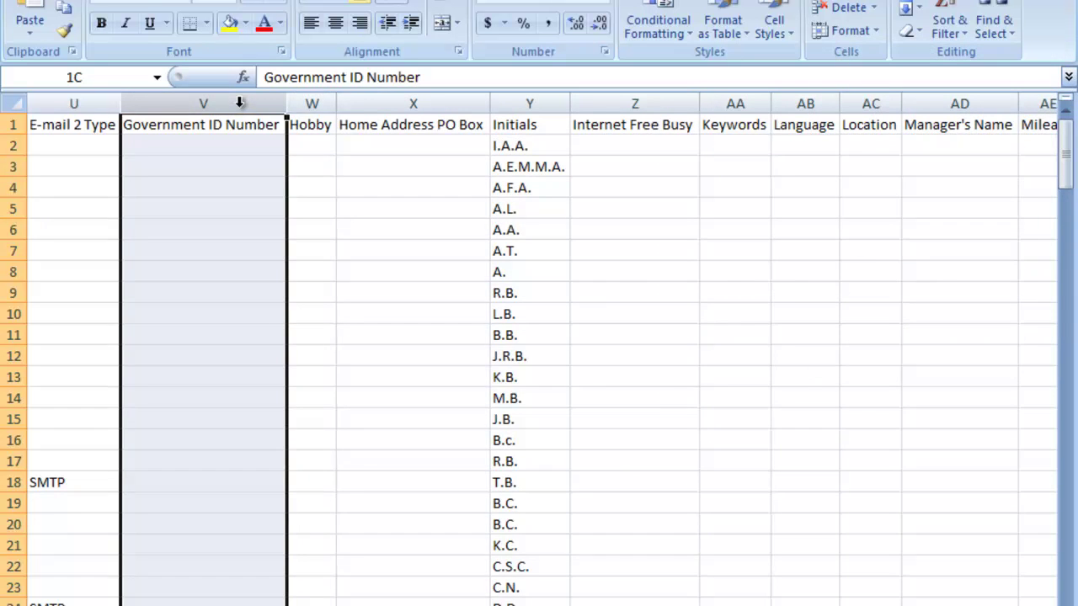
{"action": "left_click_drag", "start_coordinate": [288, 101], "coordinate": [414, 105]}
{"action": "right_click", "coordinate": [413, 105]}
{"action": "left_click", "coordinate": [461, 242]}
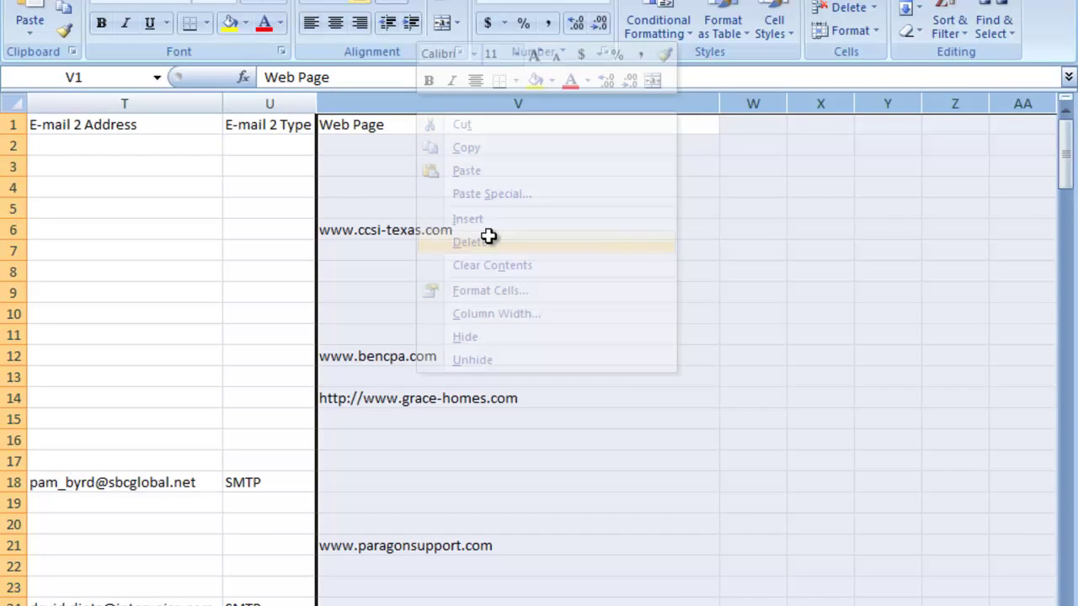
{"action": "left_click", "coordinate": [527, 229]}
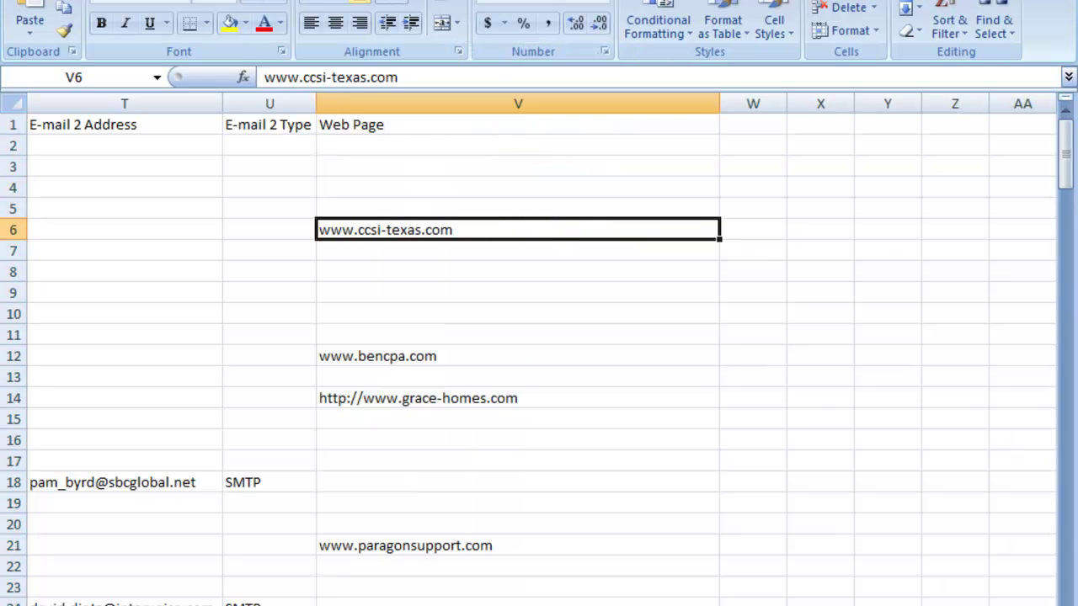
Step: Scroll back to column A and select the entire worksheet
{"action": "scroll", "coordinate": [539, 337], "scroll_direction": "left", "scroll_amount": 10}
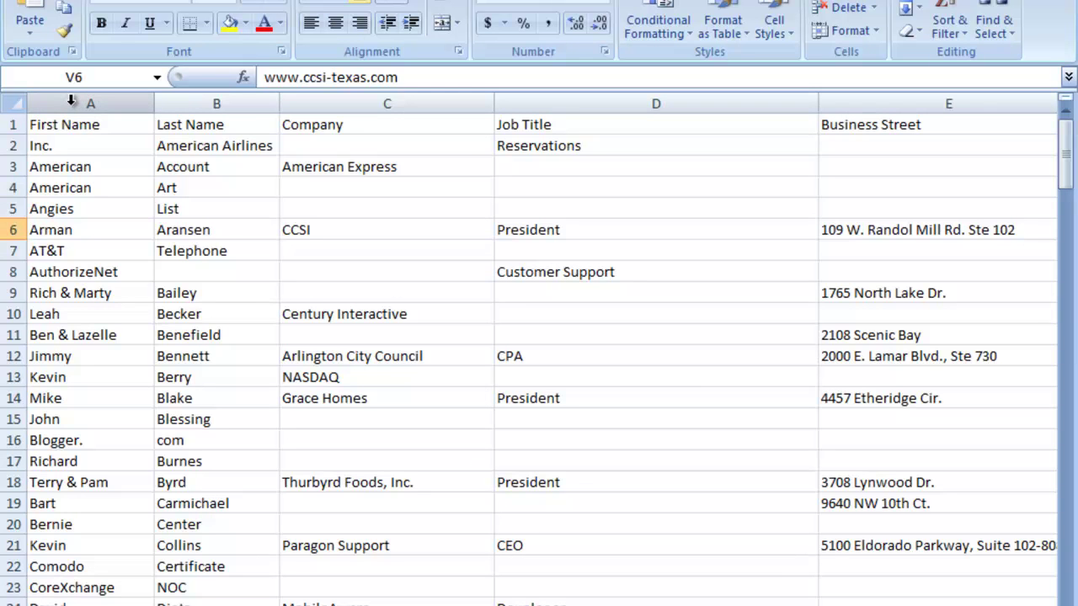
{"action": "left_click", "coordinate": [8, 103]}
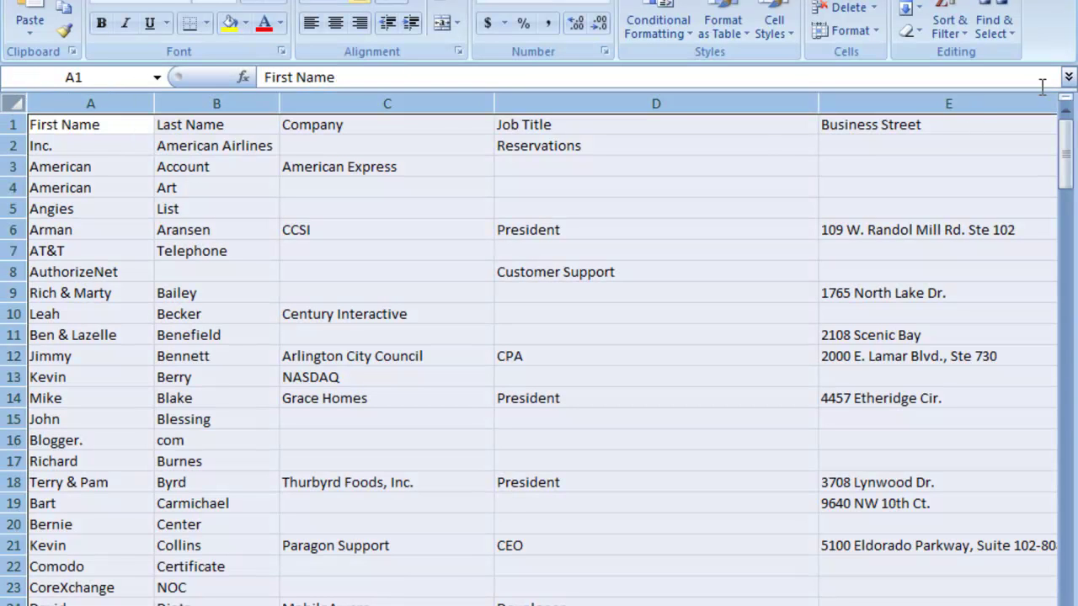
Step: Replace every comma in the sheet with nothing, confirming the 42 replacements
{"action": "left_click", "coordinate": [994, 33]}
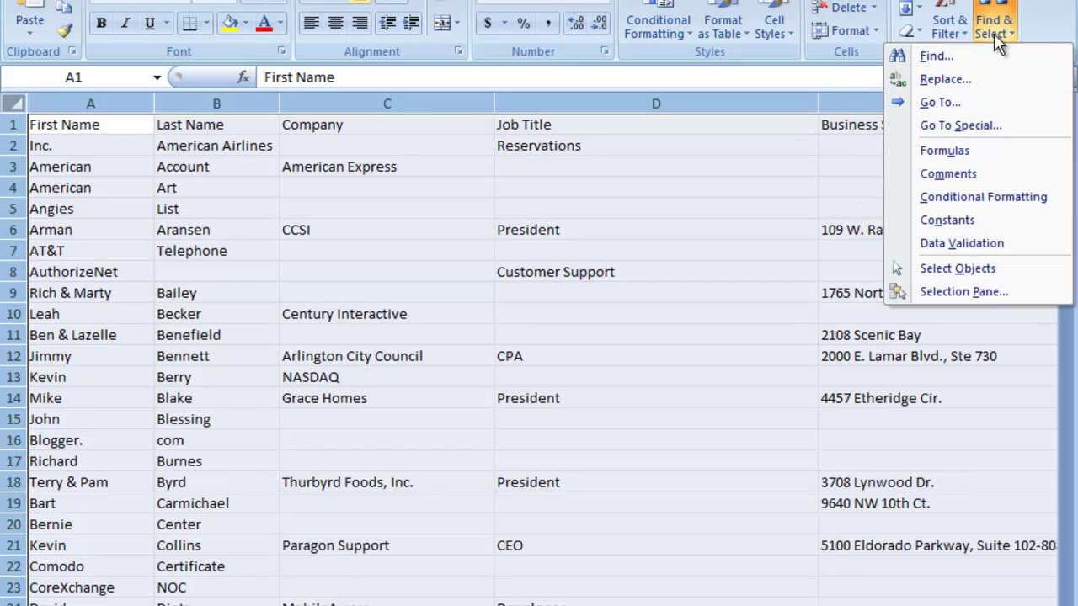
{"action": "left_click", "coordinate": [944, 78]}
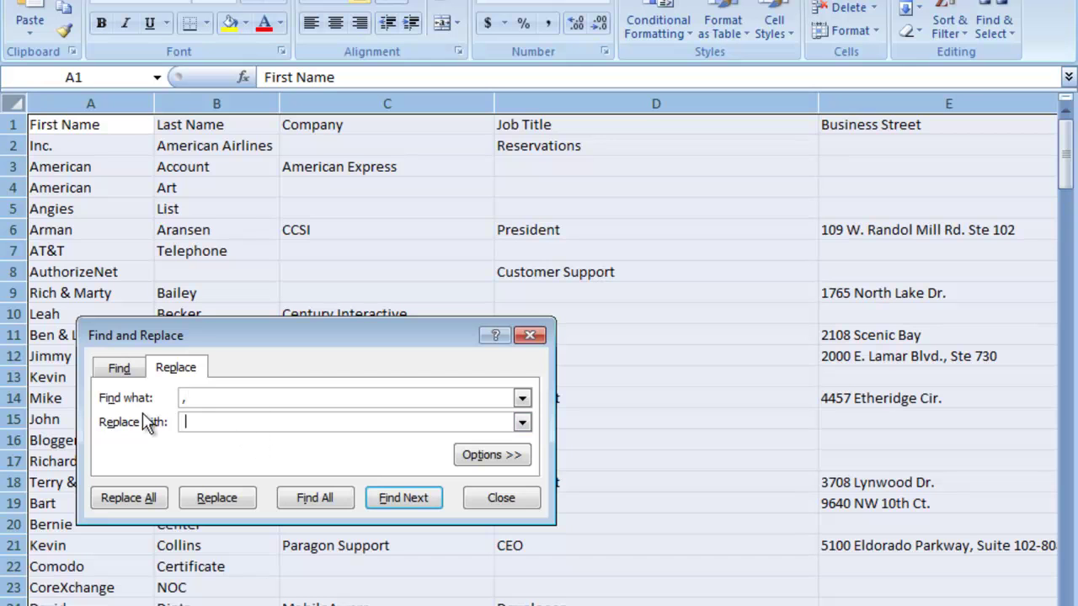
{"action": "left_click", "coordinate": [128, 499]}
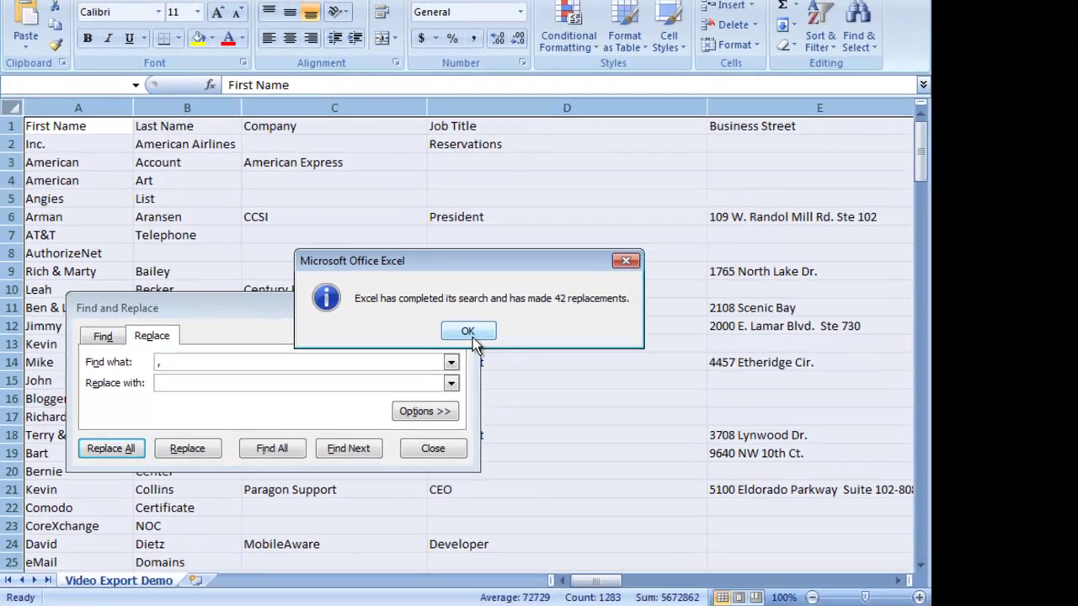
{"action": "left_click", "coordinate": [472, 335]}
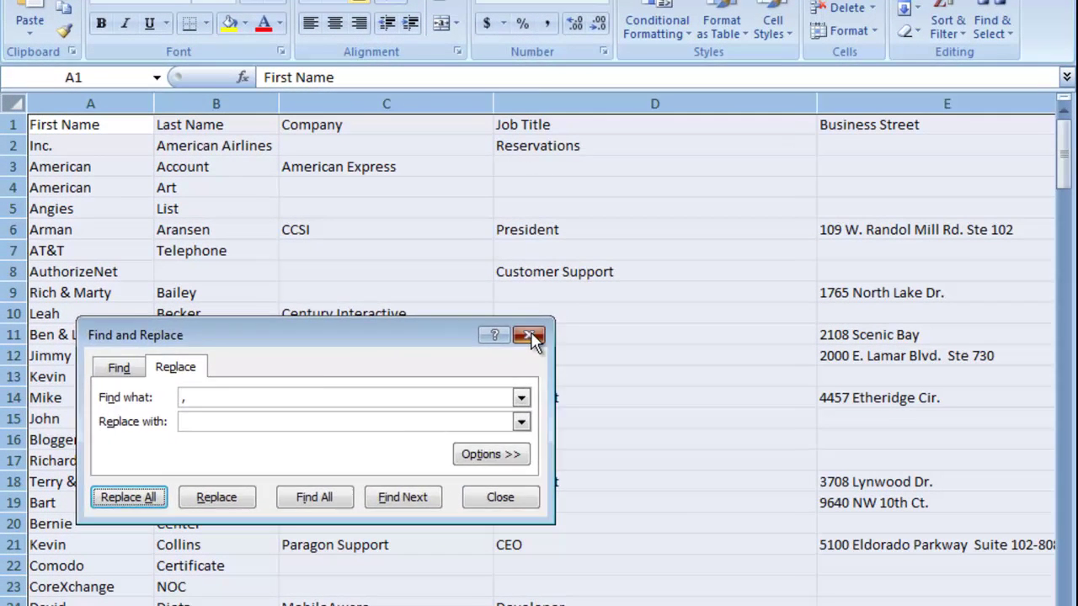
Step: Close Find and Replace and check the comma-free data at cell D12
{"action": "left_click", "coordinate": [424, 294]}
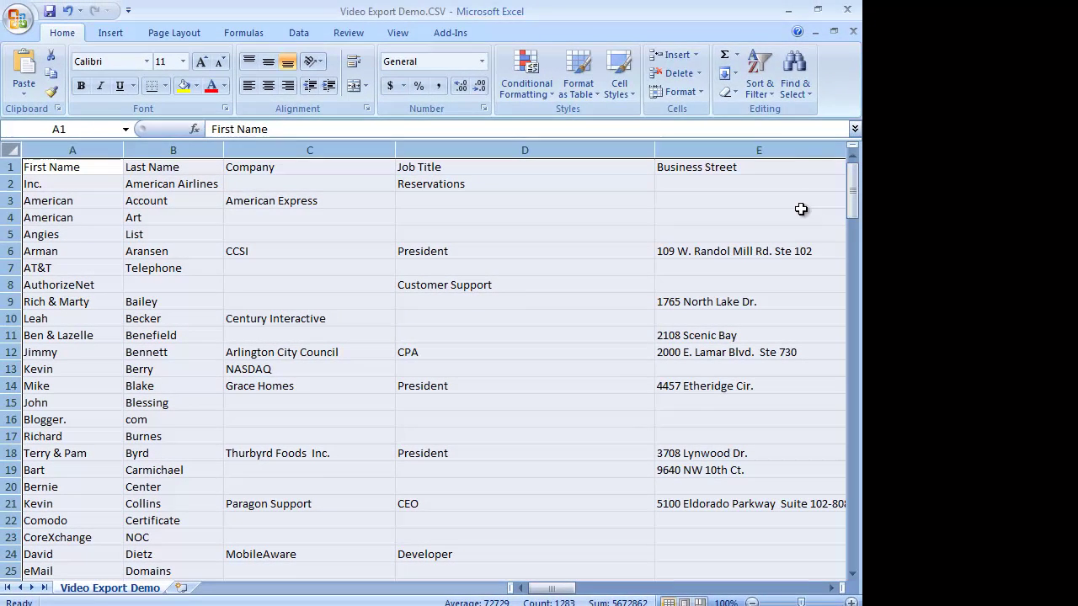
{"action": "left_click", "coordinate": [613, 352]}
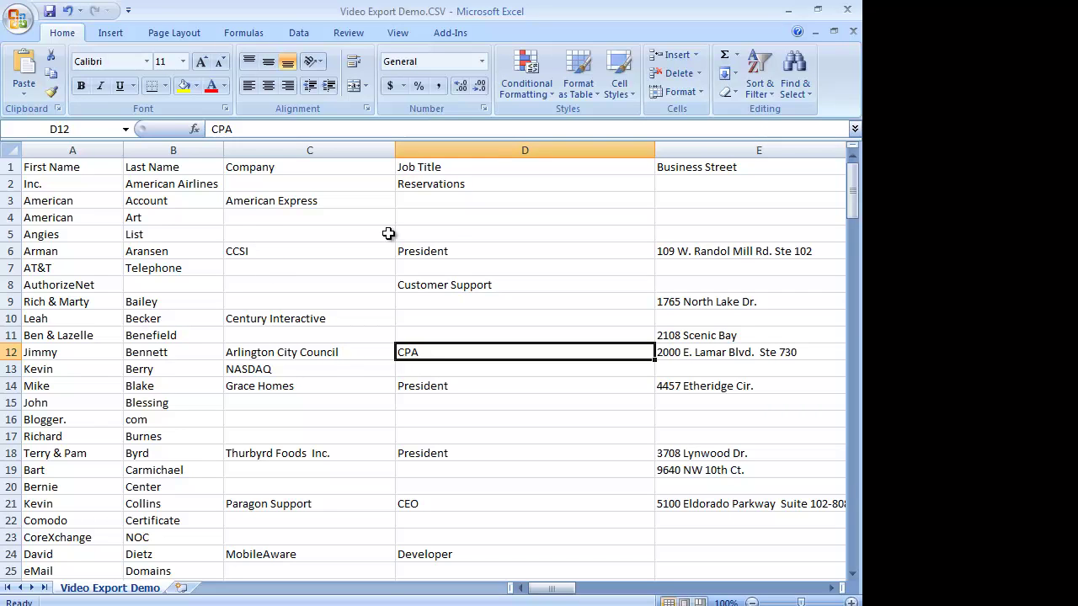
Step: Save the sheet to Downloads as 'Video Export Demo-Cleaned.csv', keeping CSV format
{"action": "left_click", "coordinate": [15, 22]}
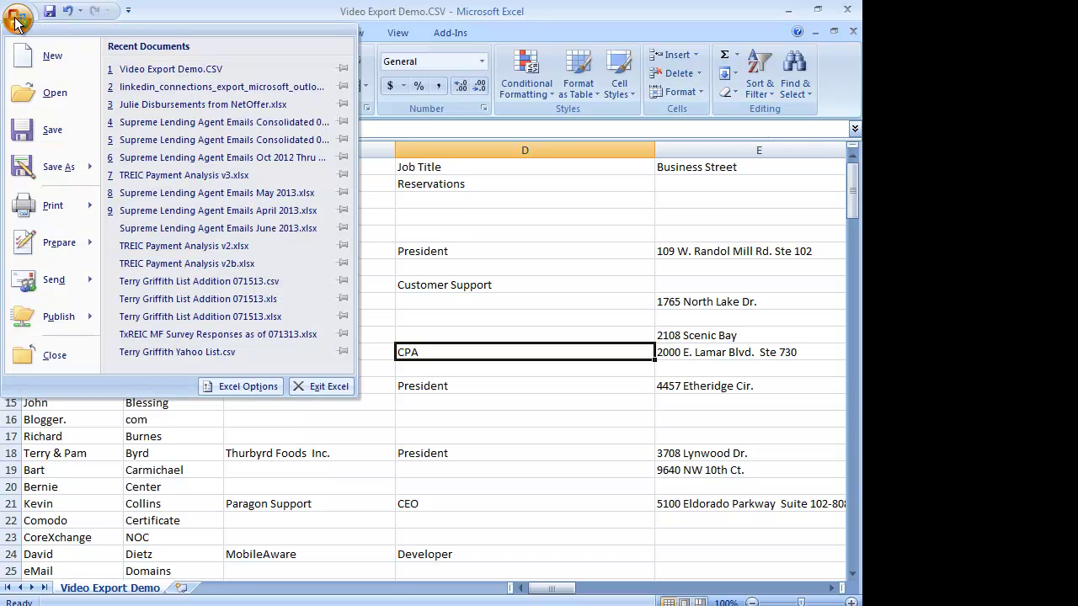
{"action": "left_click", "coordinate": [73, 172]}
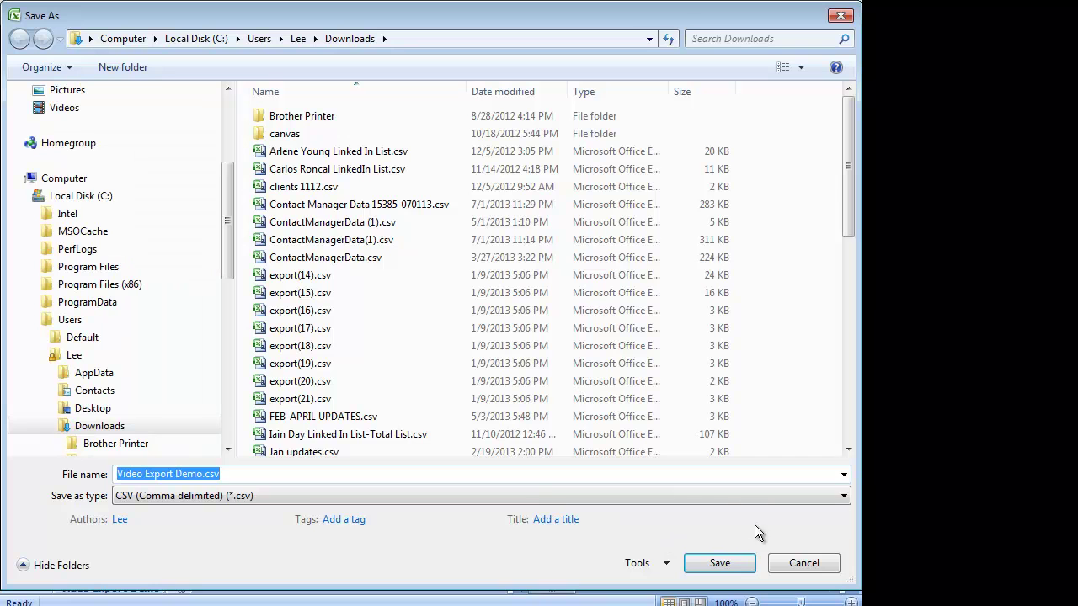
{"action": "left_click", "coordinate": [225, 477]}
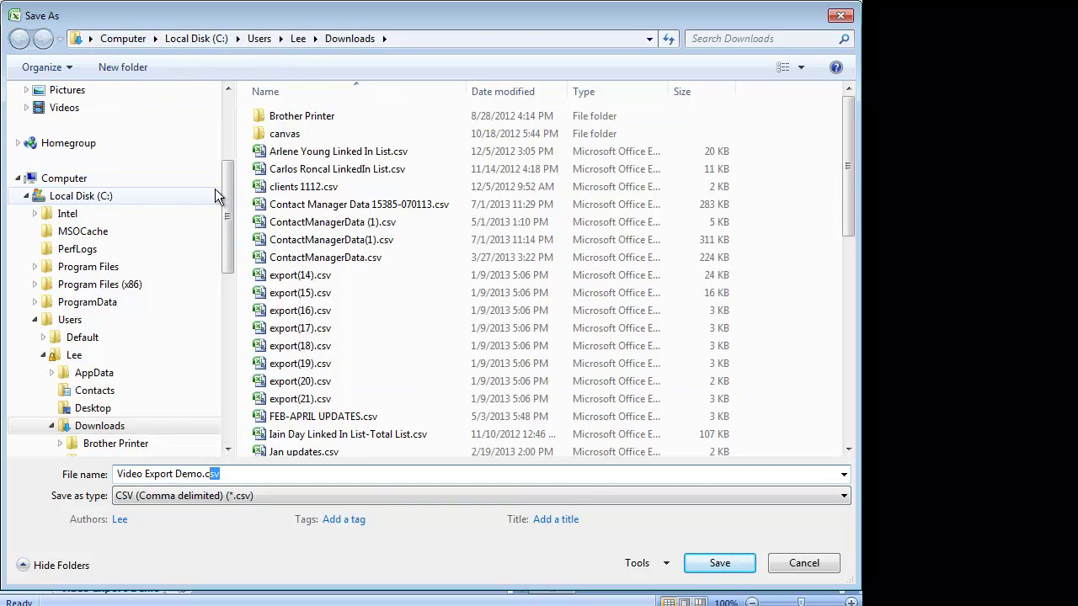
{"action": "left_click_drag", "start_coordinate": [223, 196], "coordinate": [150, 137]}
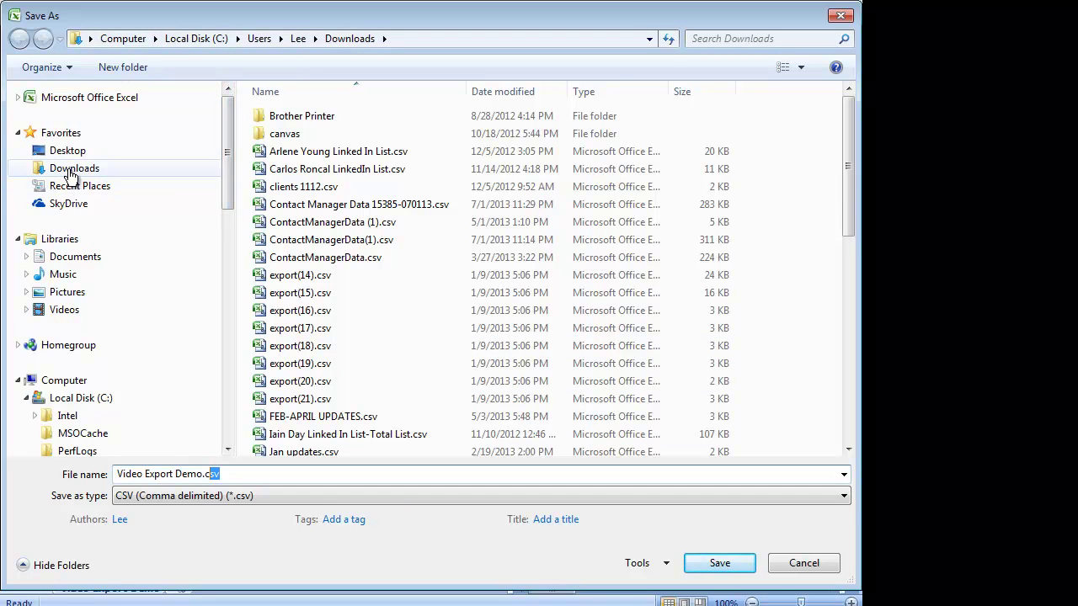
{"action": "left_click", "coordinate": [64, 168]}
{"action": "left_click", "coordinate": [200, 473]}
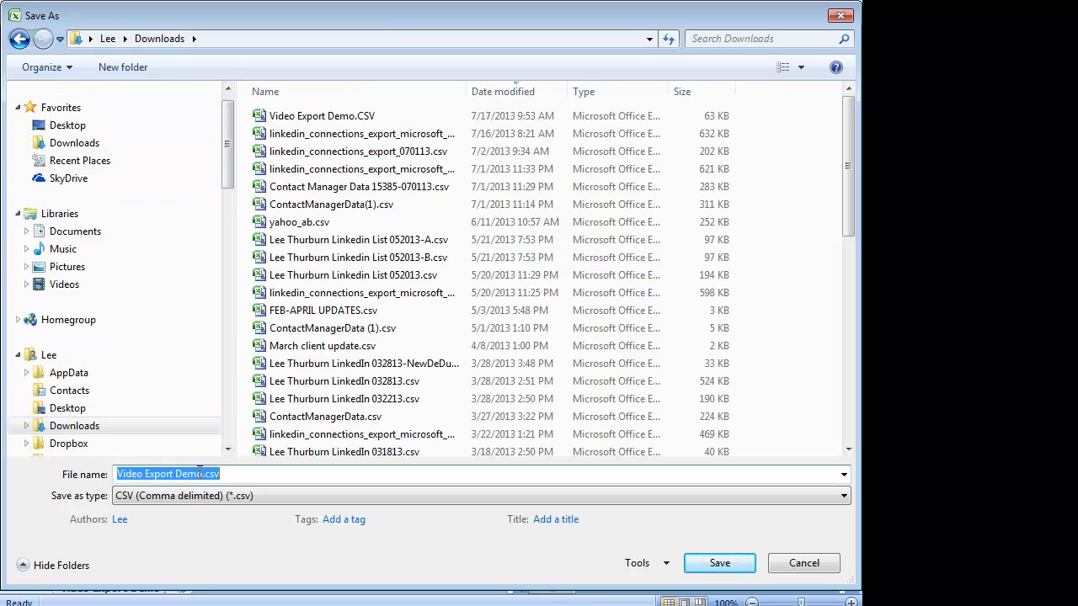
{"action": "left_click", "coordinate": [204, 474]}
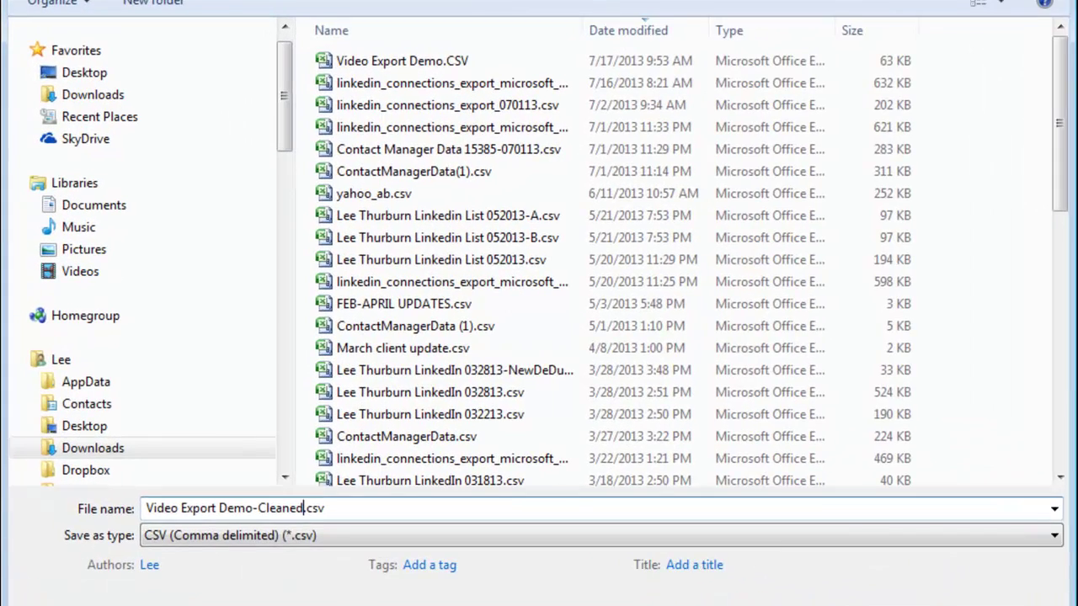
{"action": "type", "text": "-Cleaned"}
{"action": "key", "text": "Return"}
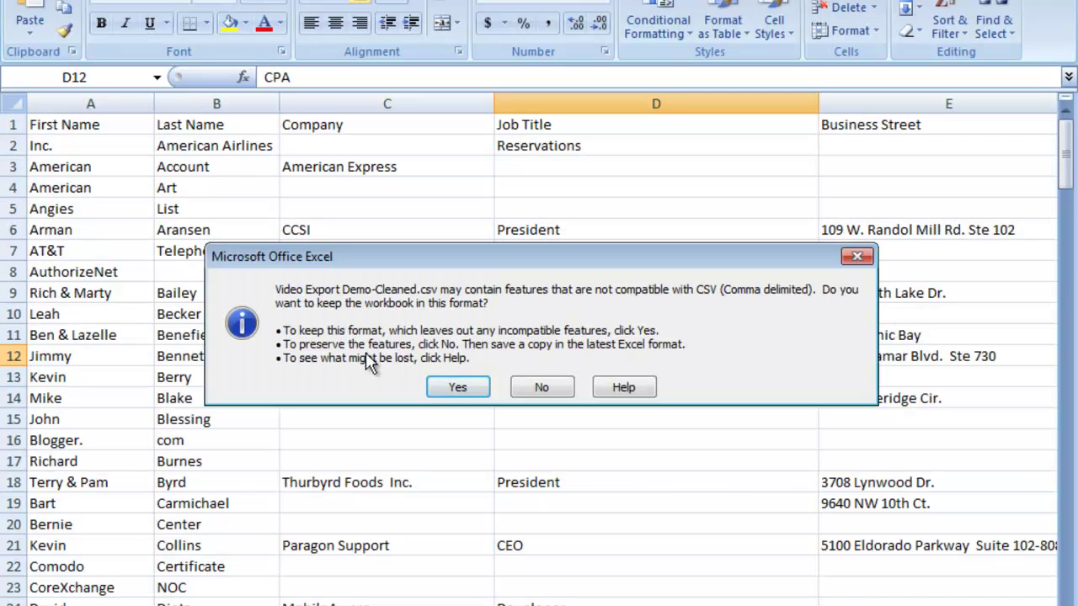
{"action": "left_click", "coordinate": [457, 386]}
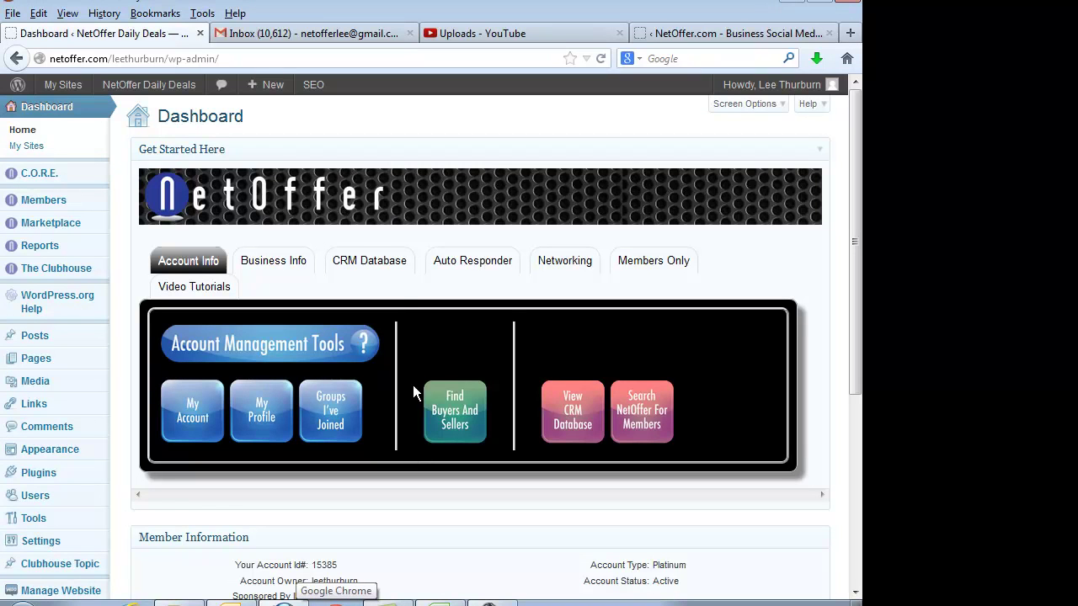
Step: Go to CRM Database > Import Data Files to reach the Contact Manager import page
{"action": "left_click", "coordinate": [366, 265]}
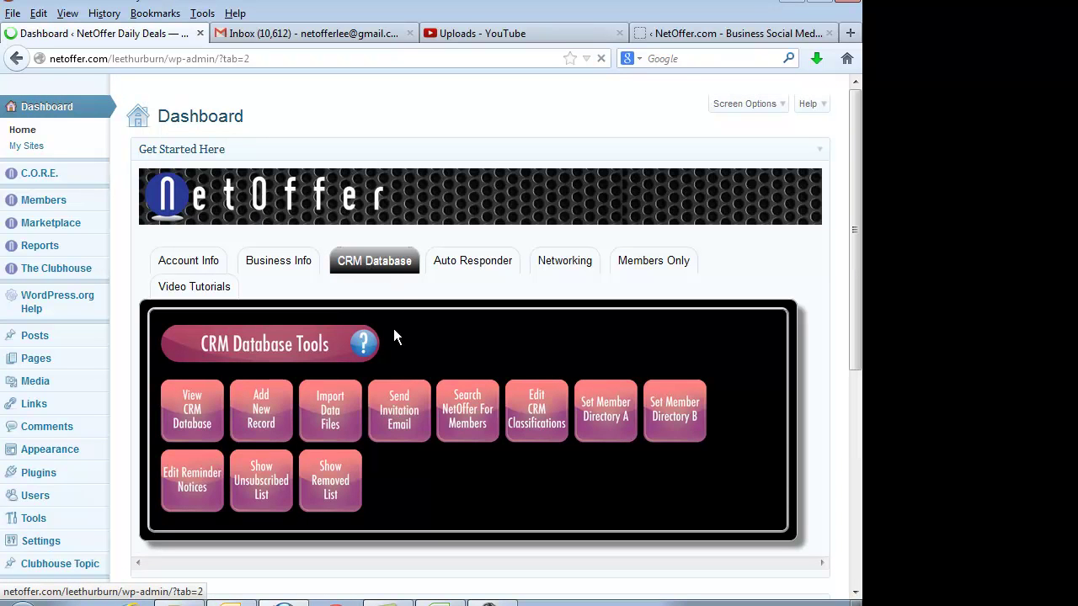
{"action": "scroll", "coordinate": [328, 421], "scroll_direction": "down", "scroll_amount": 4}
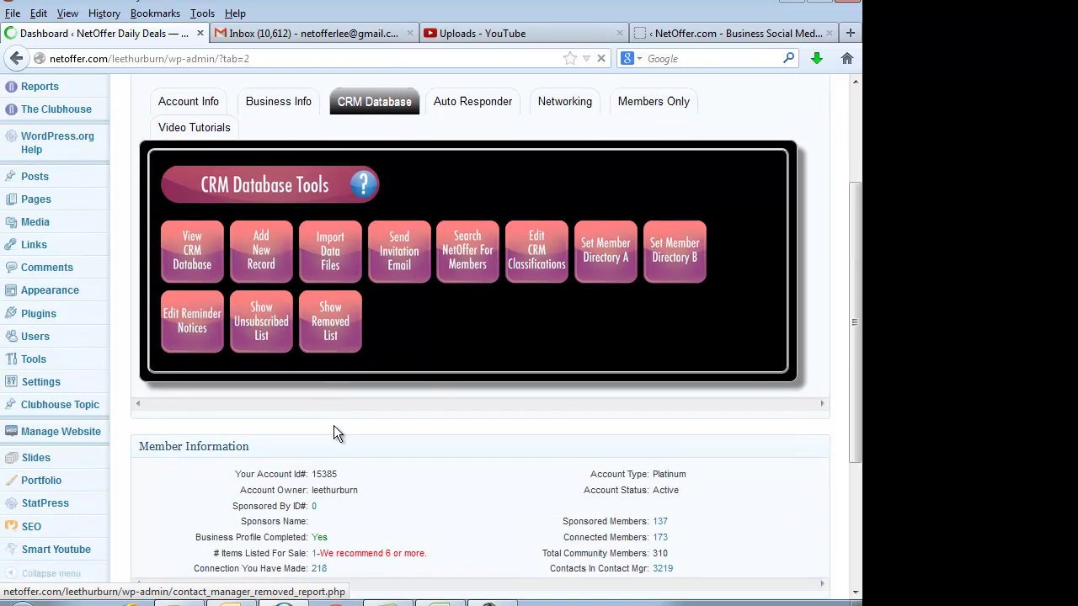
{"action": "left_click", "coordinate": [332, 264]}
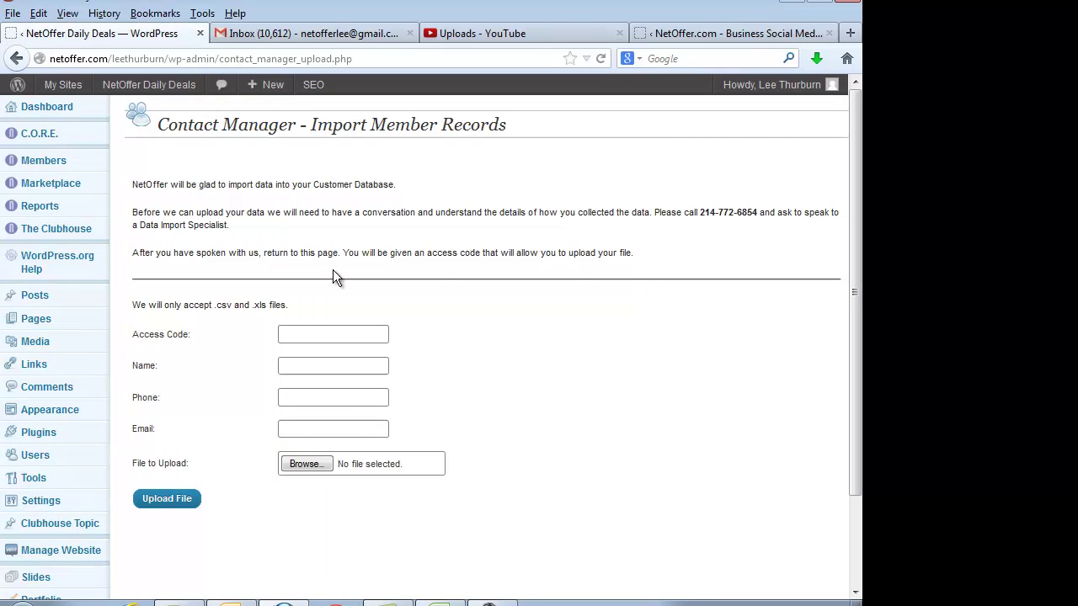
Step: Enter the access code and the contact's name in the import form
{"action": "left_click", "coordinate": [304, 335]}
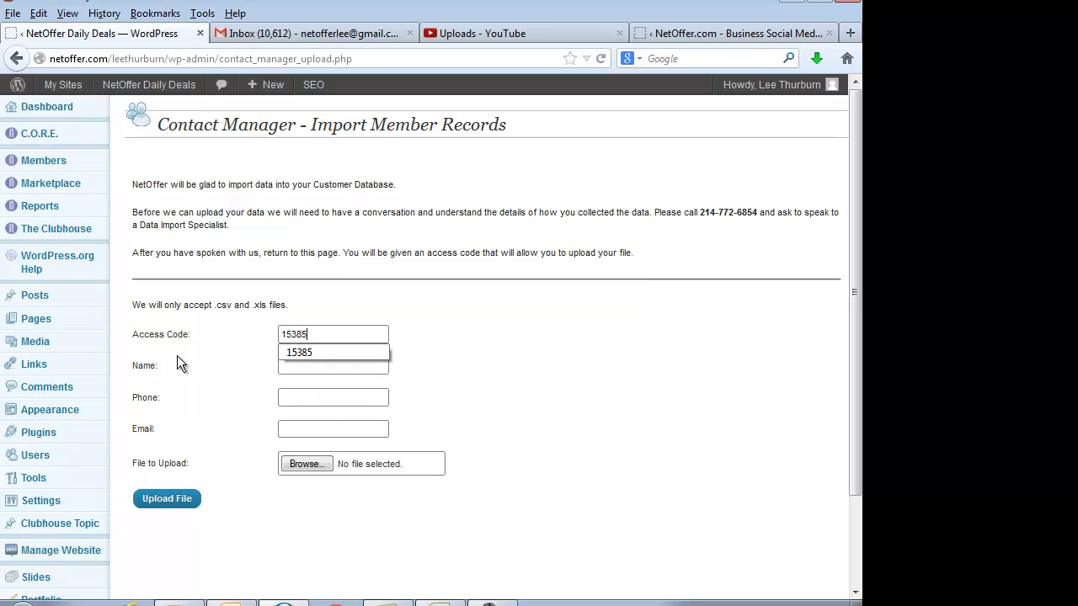
{"action": "left_click", "coordinate": [303, 370]}
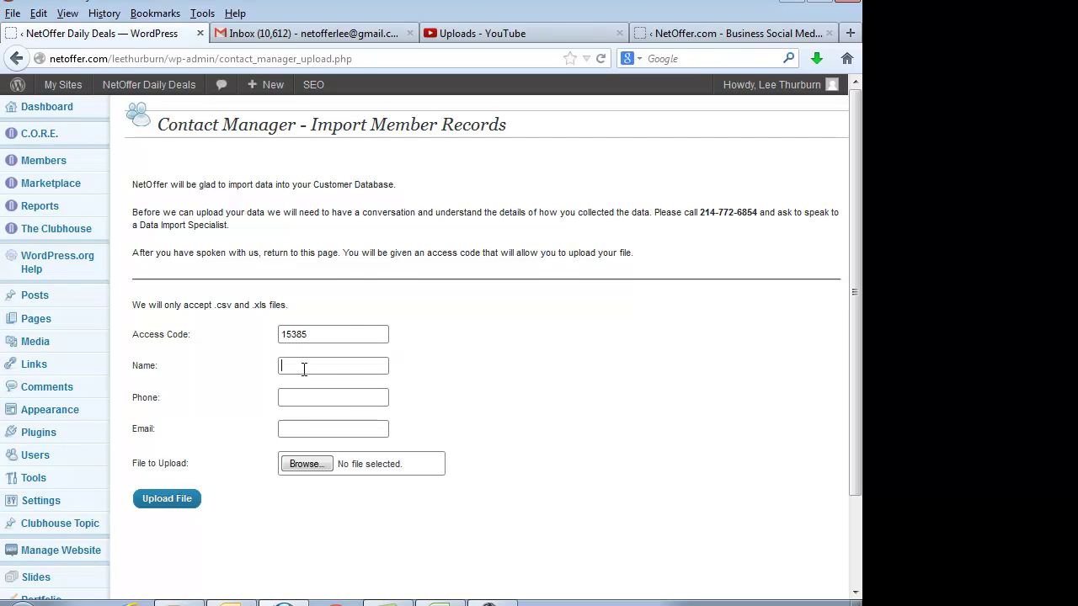
{"action": "key", "text": "Down"}
{"action": "key", "text": "Down"}
{"action": "key", "text": "Down"}
{"action": "key", "text": "Down"}
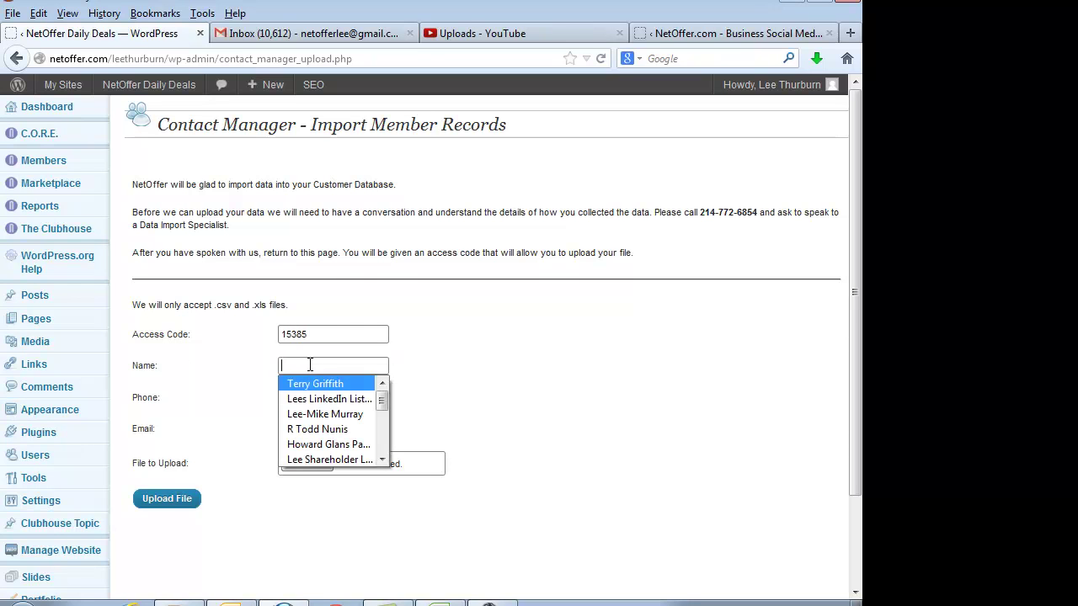
{"action": "key", "text": "Down"}
{"action": "key", "text": "Down"}
{"action": "key", "text": "Down"}
{"action": "key", "text": "Down"}
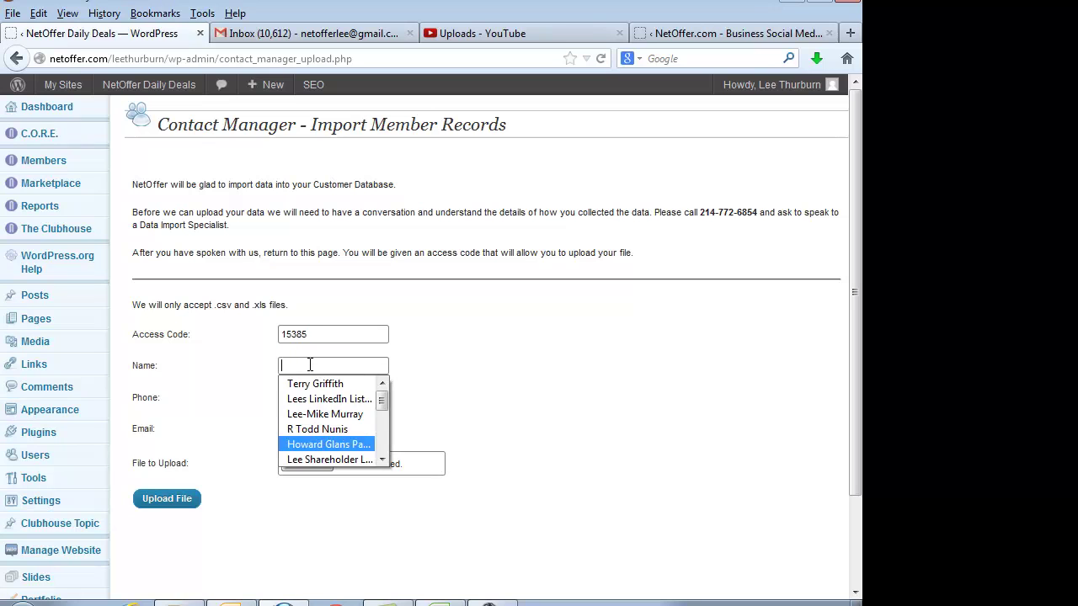
{"action": "key", "text": "Down"}
{"action": "key", "text": "Down"}
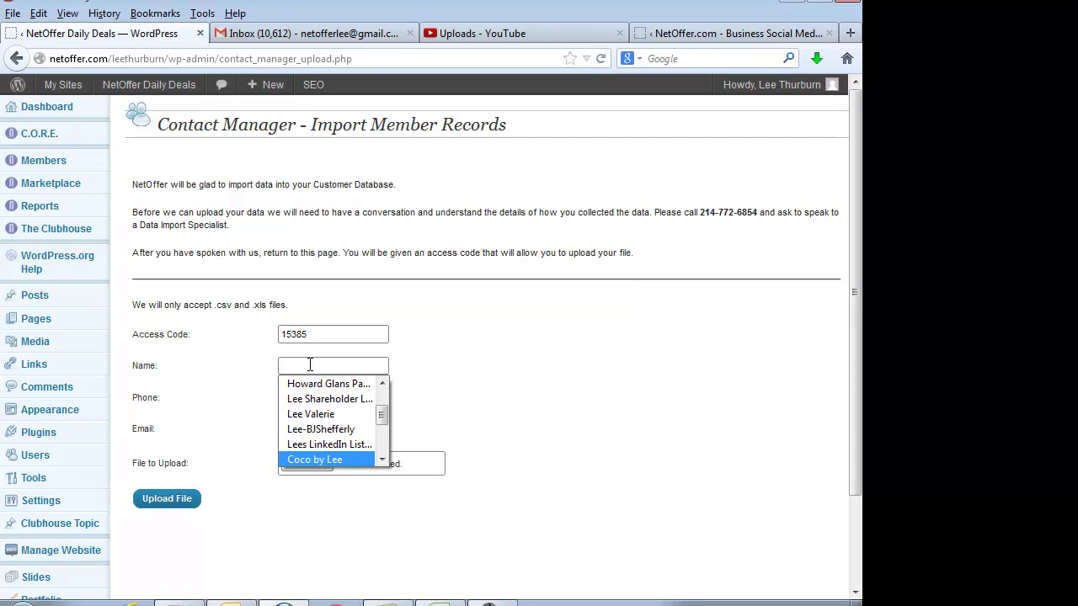
{"action": "key", "text": "Down"}
{"action": "key", "text": "Down"}
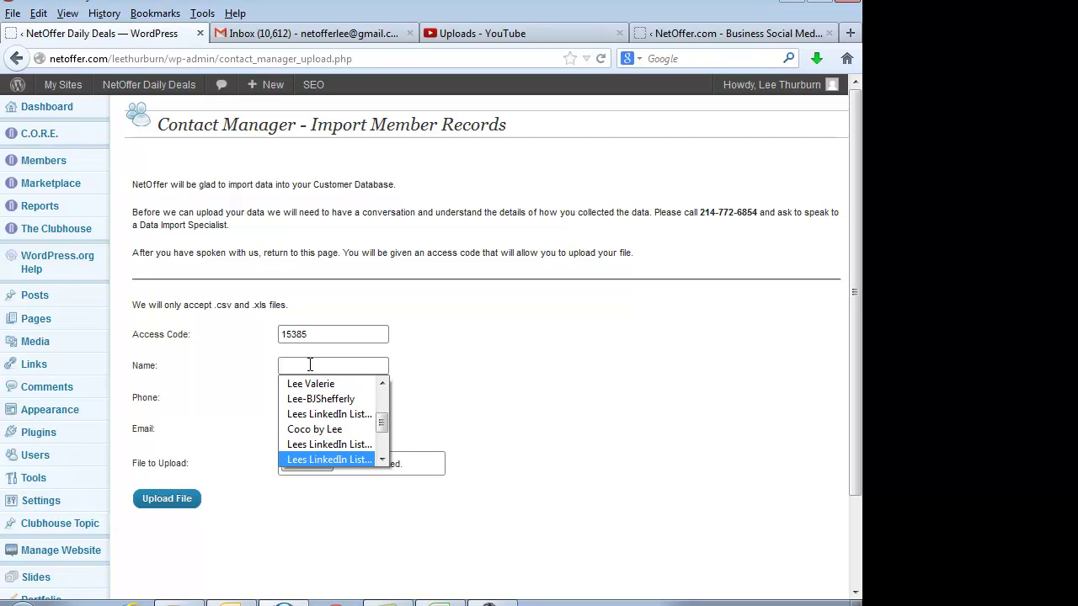
{"action": "key", "text": "Up"}
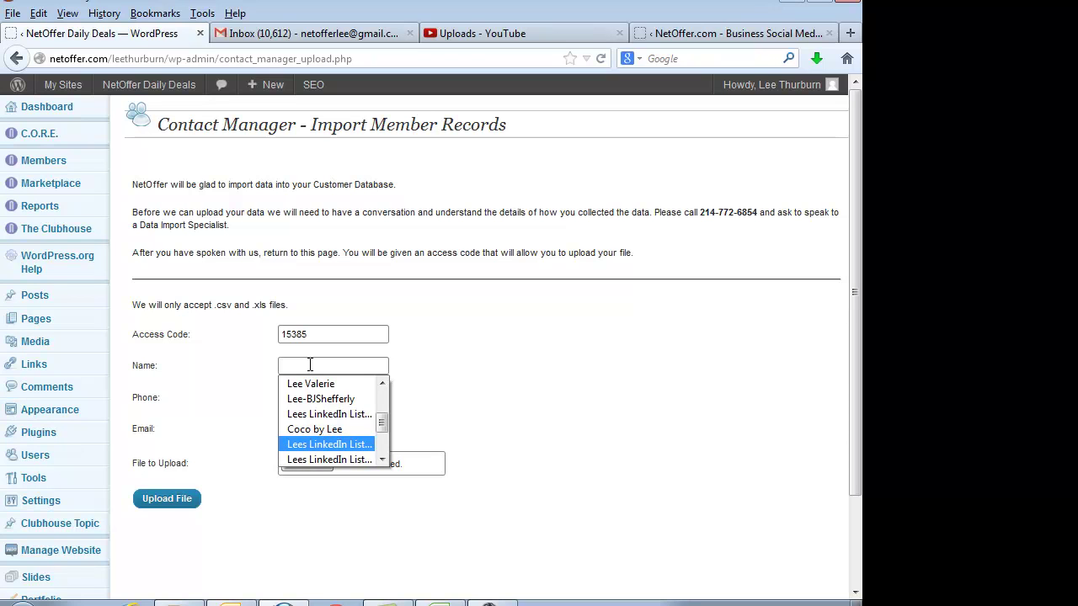
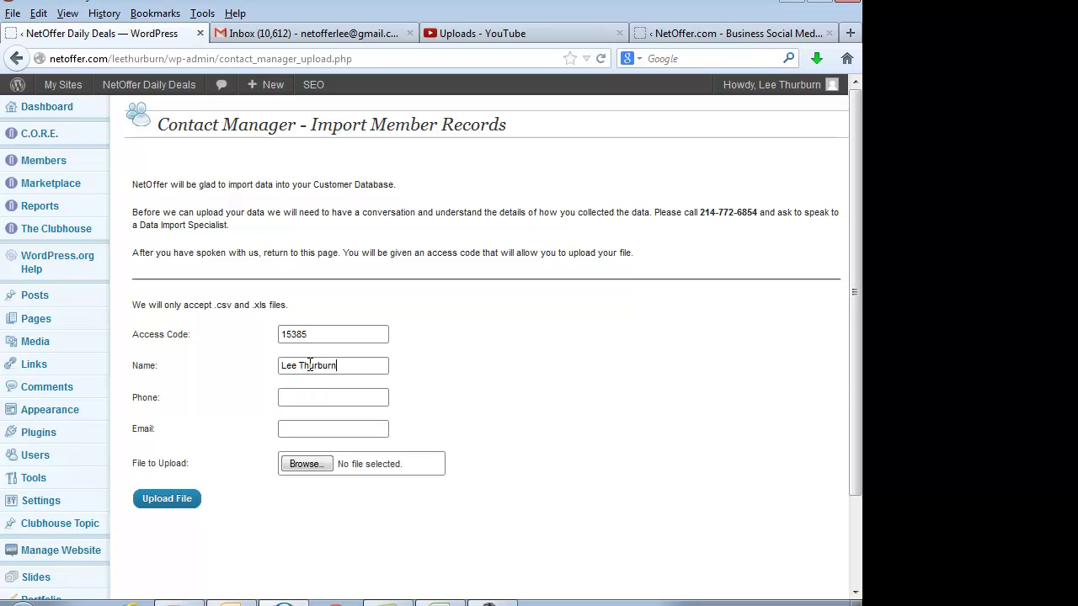
Step: Fill the Phone and Email fields from the browser's saved autocomplete suggestions
{"action": "key", "text": "Down"}
{"action": "key", "text": "Down"}
{"action": "key", "text": "Tab"}
{"action": "key", "text": "Down"}
{"action": "key", "text": "Down"}
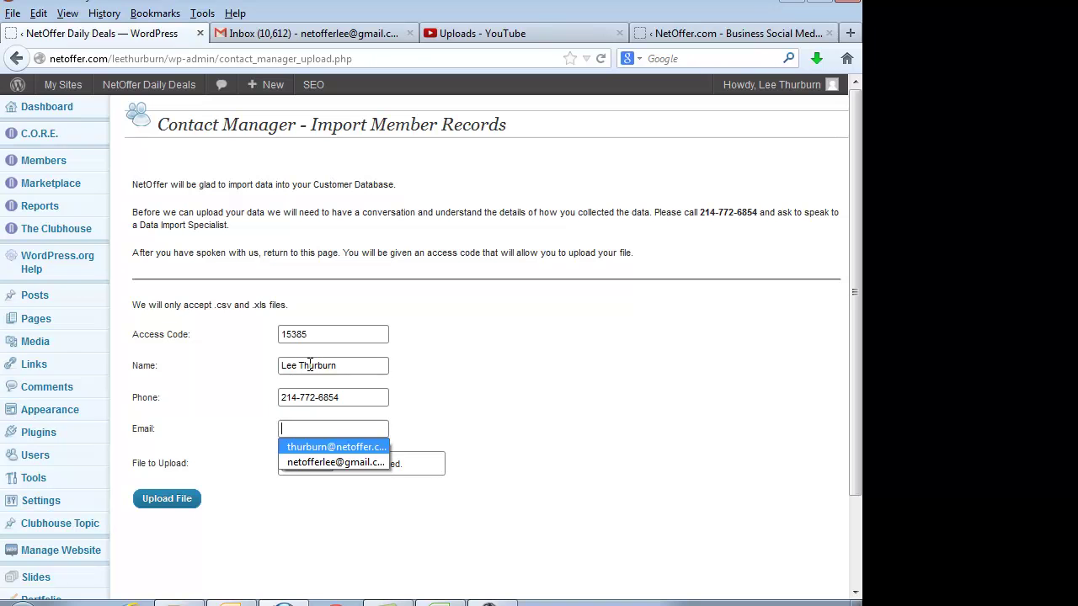
{"action": "key", "text": "Tab"}
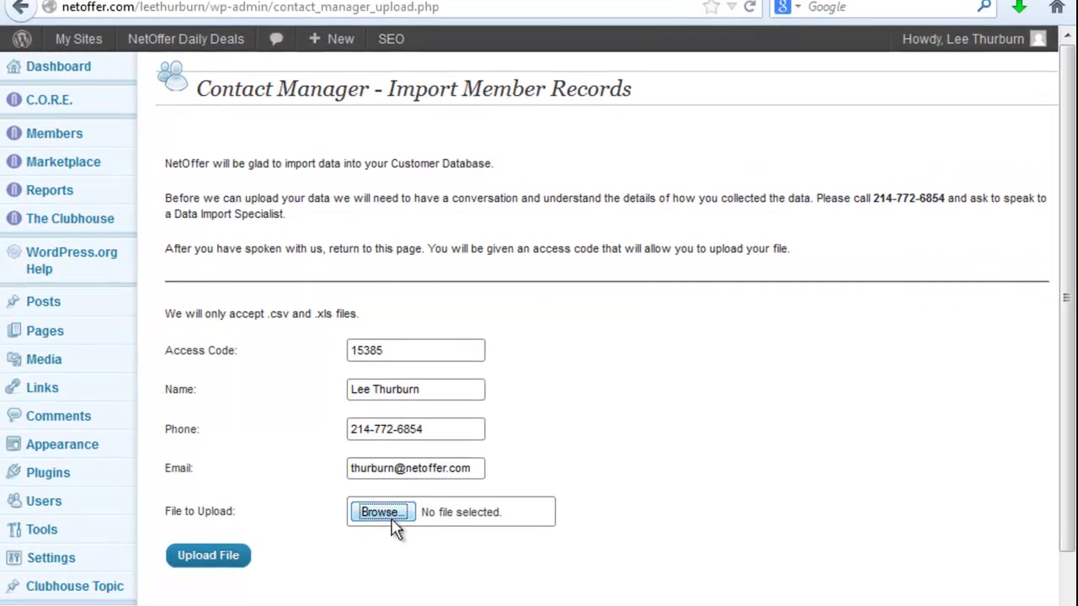
Step: Choose Video Export Demo-Cleaned.csv from the Downloads folder as the upload file
{"action": "left_click", "coordinate": [305, 464]}
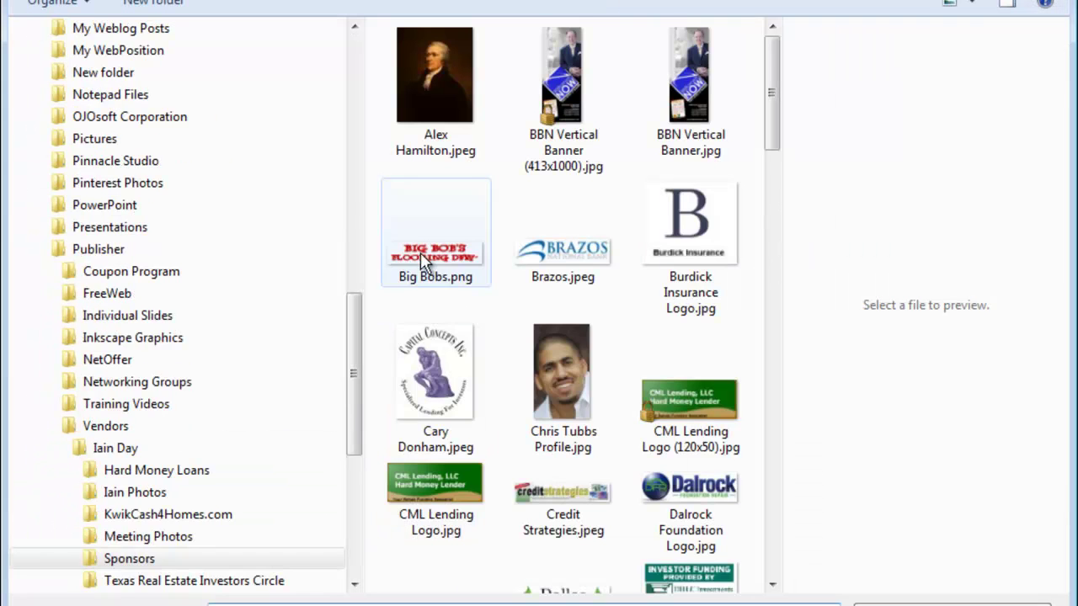
{"action": "left_click_drag", "start_coordinate": [352, 141], "coordinate": [344, 55]}
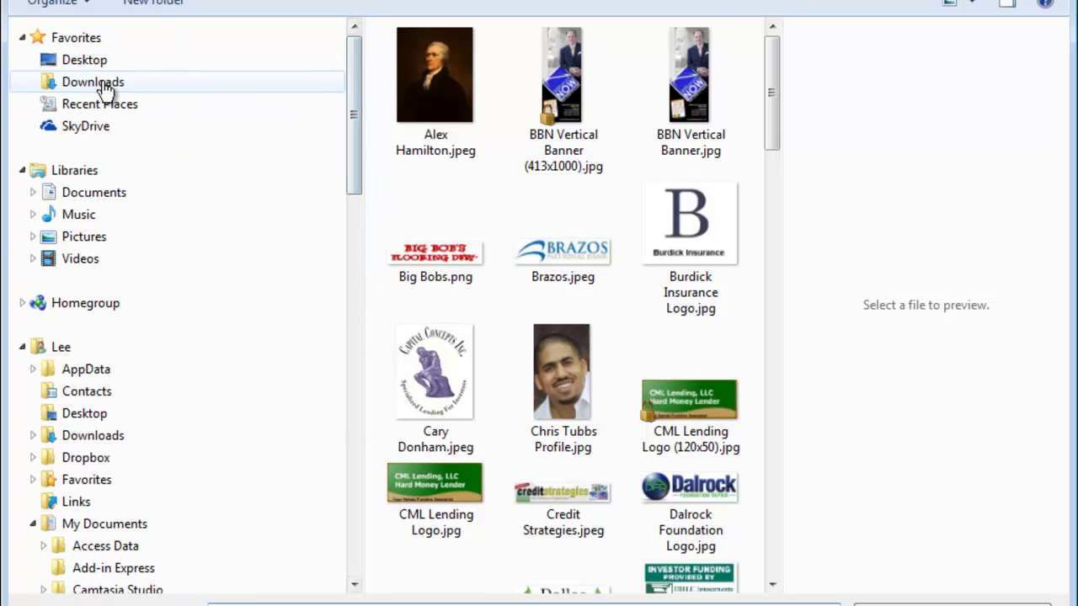
{"action": "left_click", "coordinate": [74, 84]}
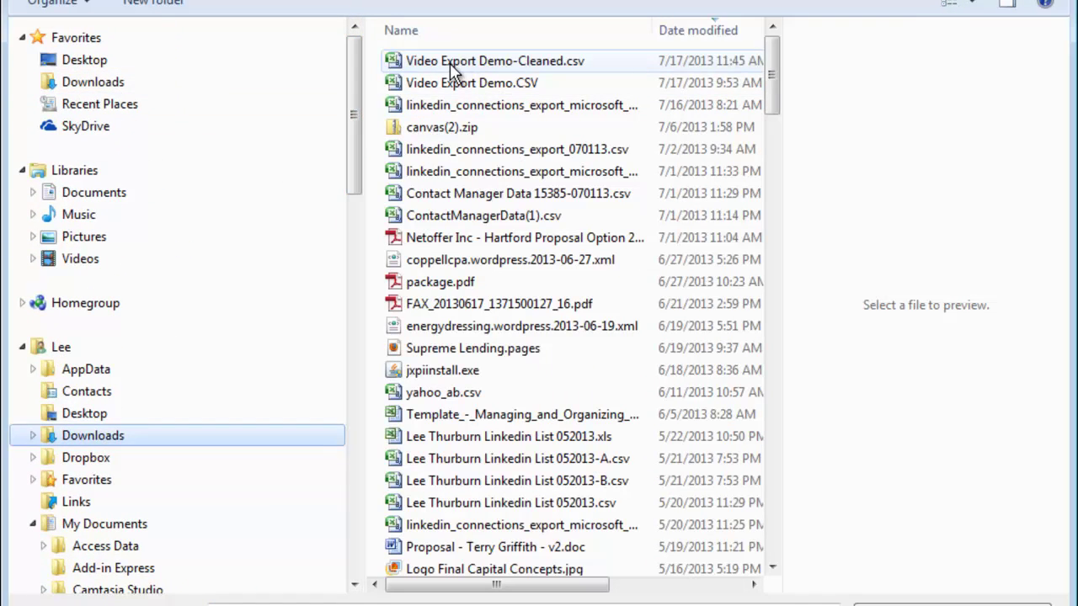
{"action": "left_click", "coordinate": [450, 63]}
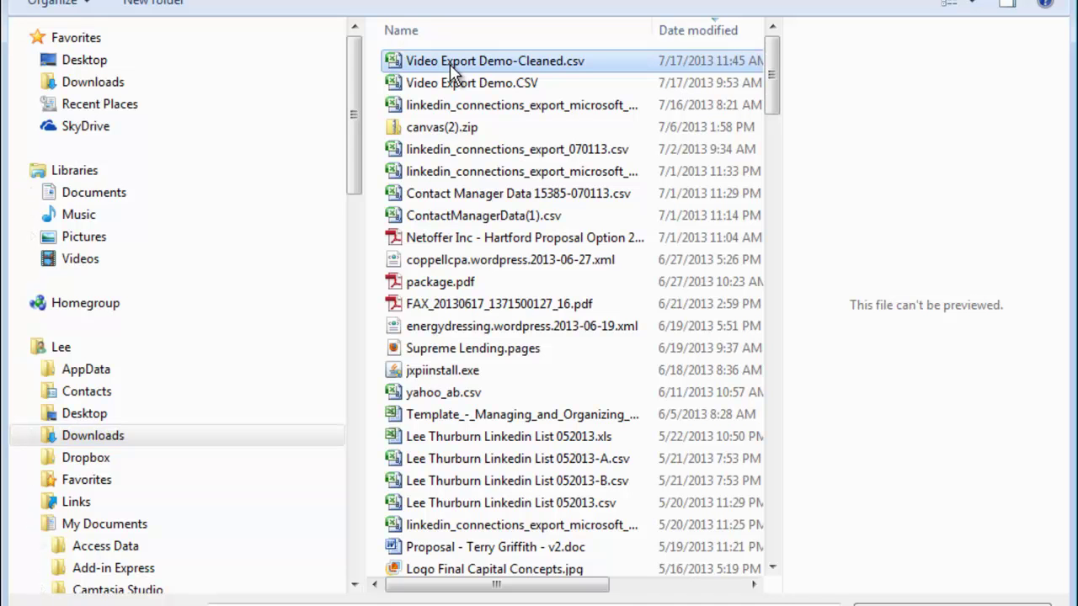
{"action": "double_click", "coordinate": [449, 64]}
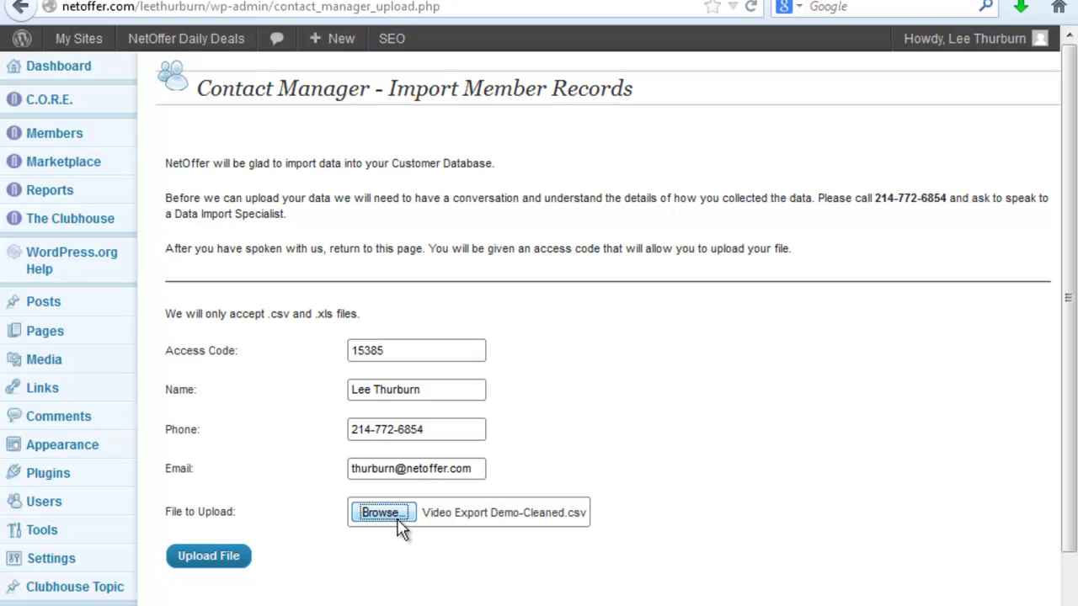
Step: Upload the attached Video Export Demo-Cleaned.csv file
{"action": "left_click", "coordinate": [206, 569]}
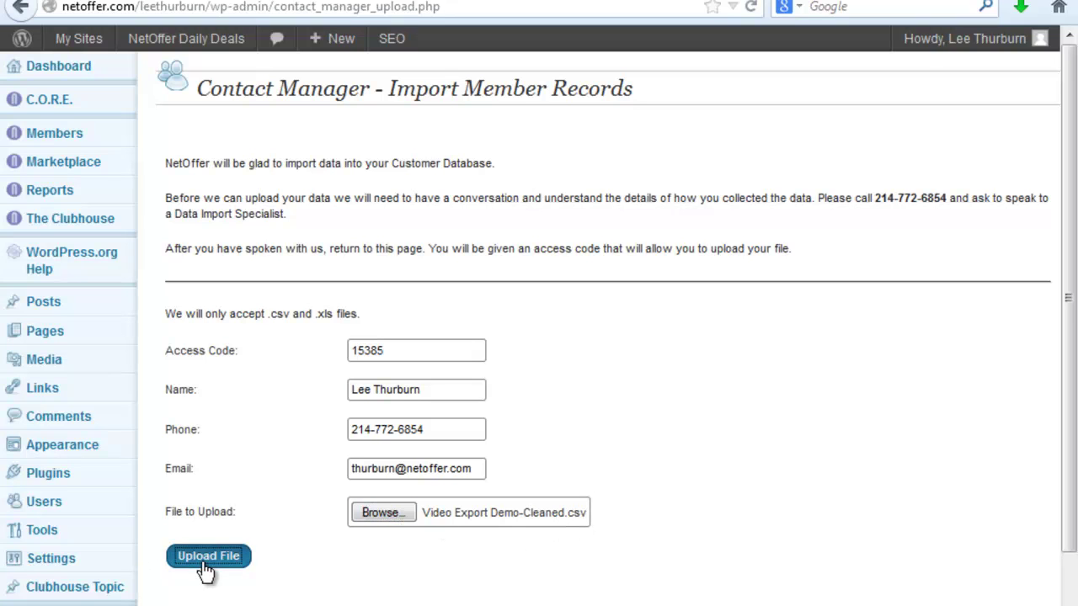